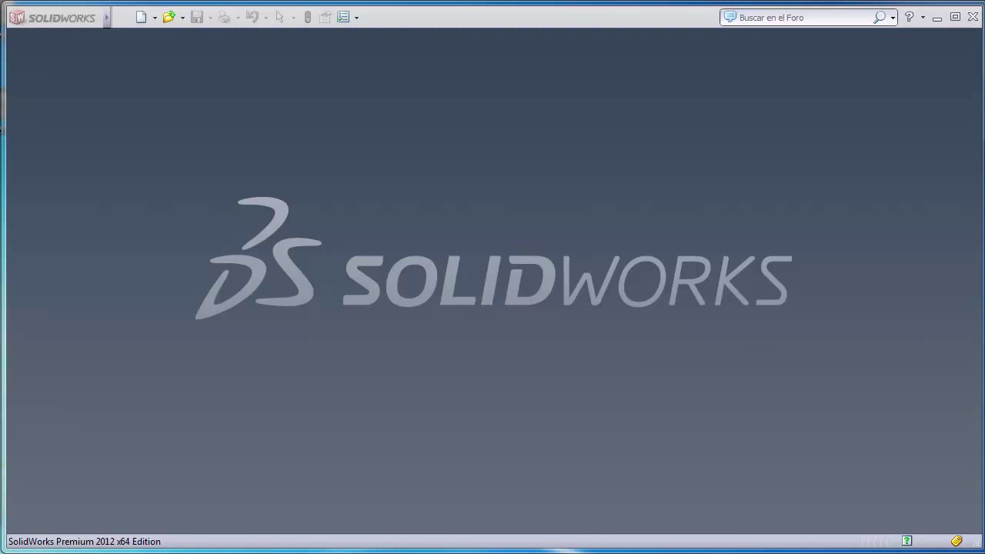
Step: Create a new part document and start a line sketch on the Alzado plane
left_click(141, 16)
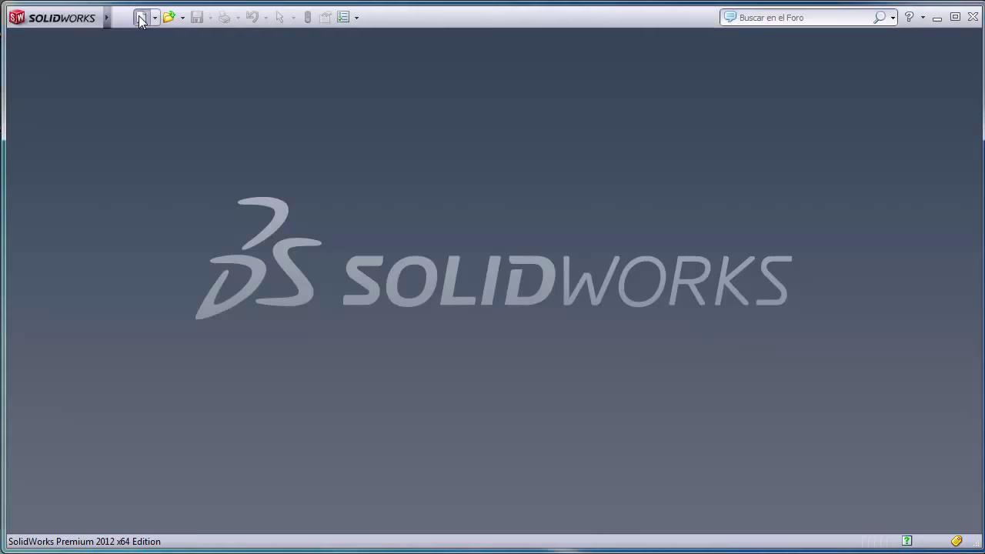
left_click(284, 397)
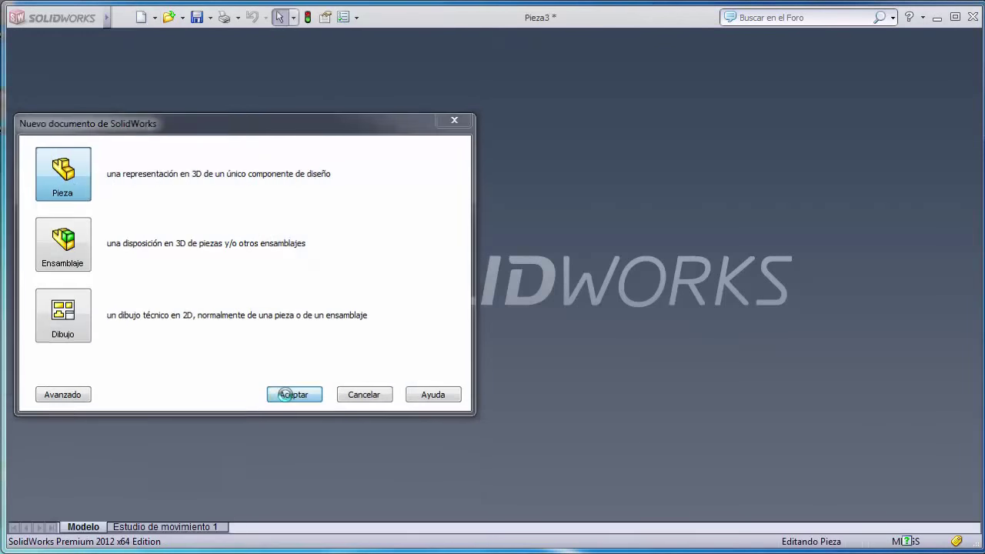
left_click(61, 203)
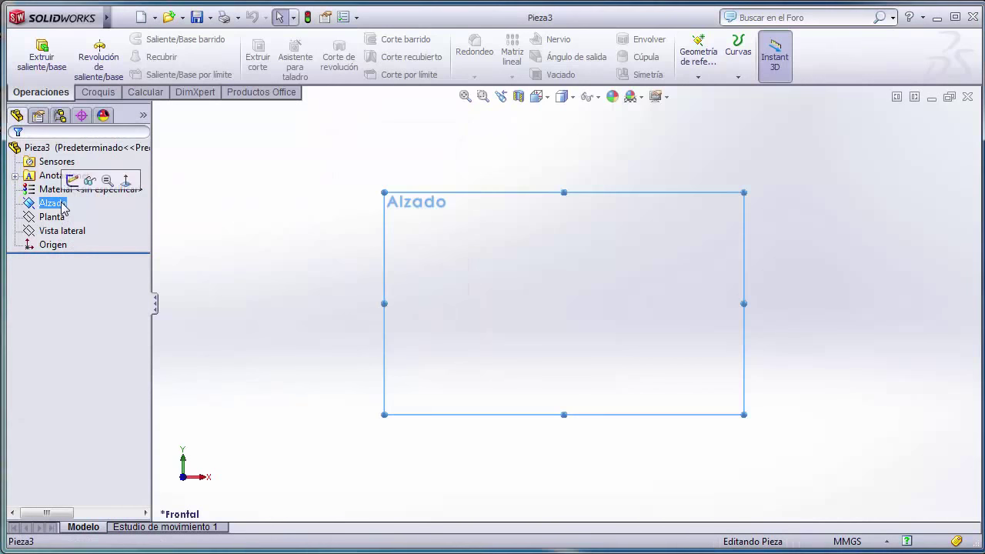
left_click(97, 91)
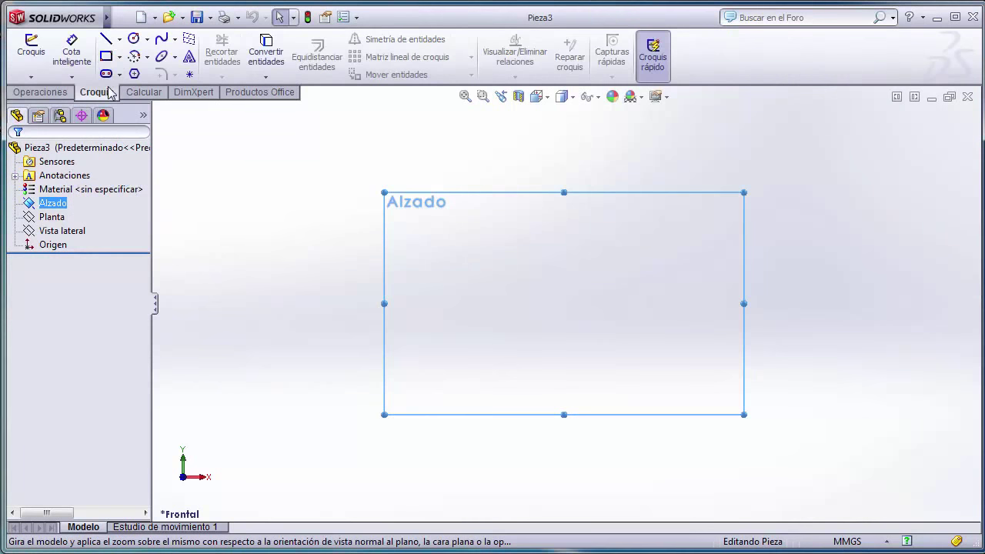
left_click(106, 39)
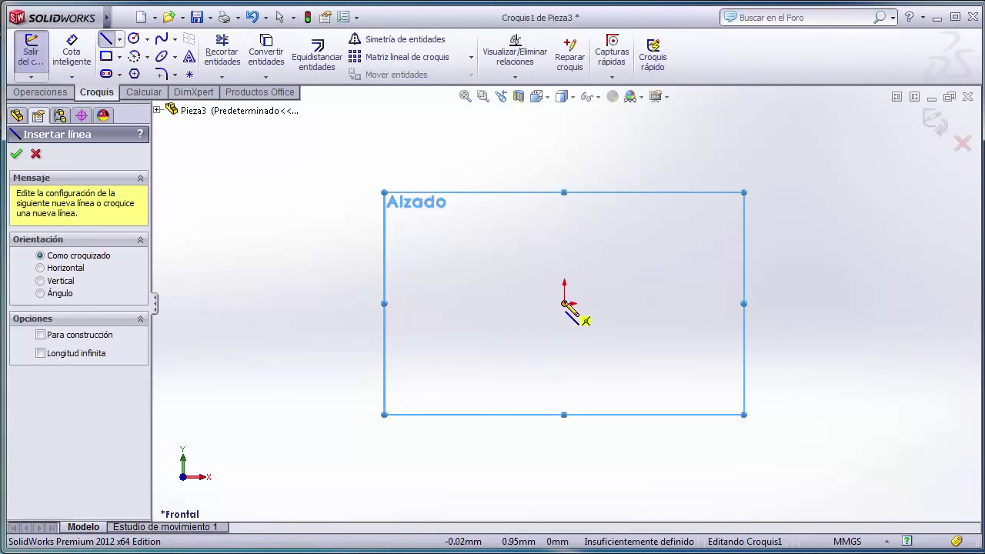
Step: Sketch a closed profile about 39 mm wide from the origin: vertical line, tangent arc, sloped line, vertical line and horizontal base
left_click(564, 302)
left_click(565, 224)
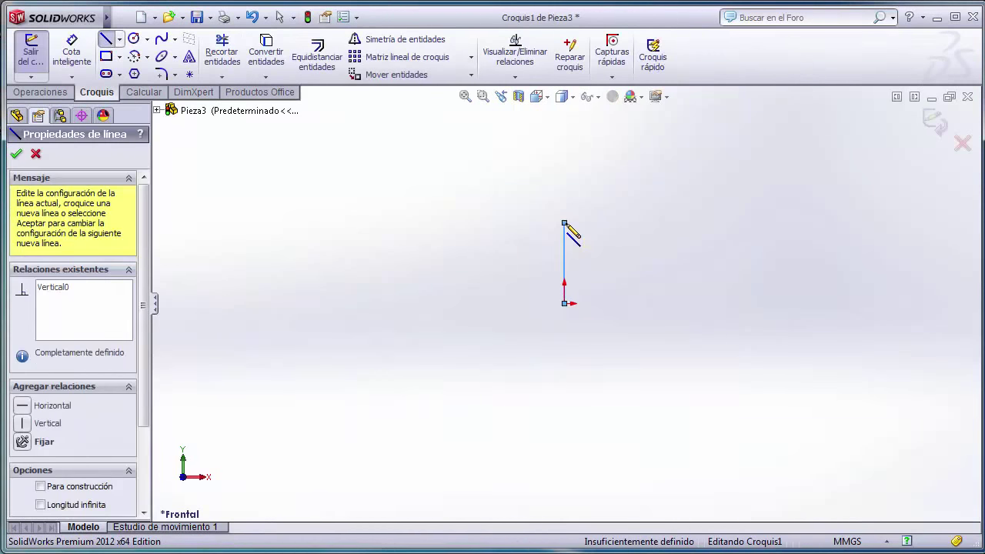
left_click(605, 211)
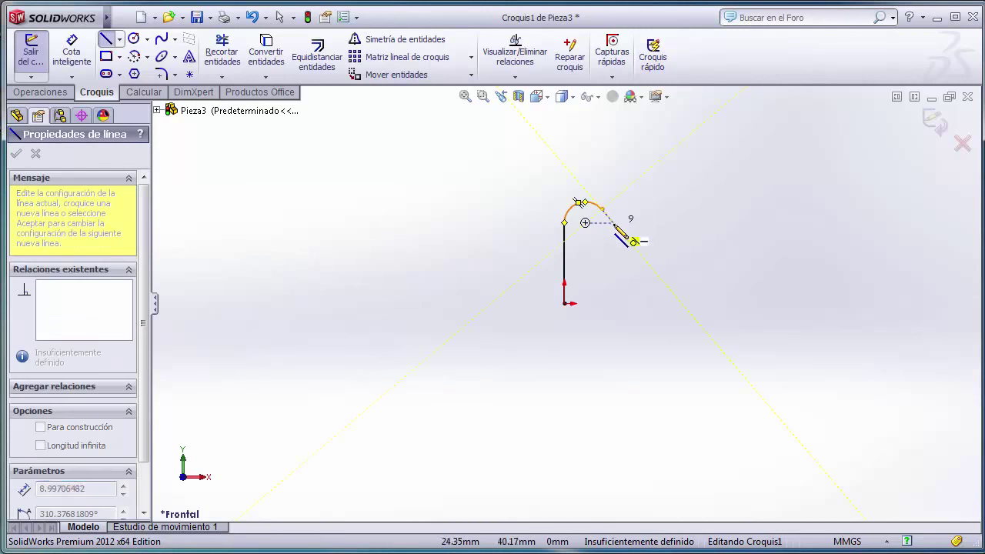
left_click(643, 256)
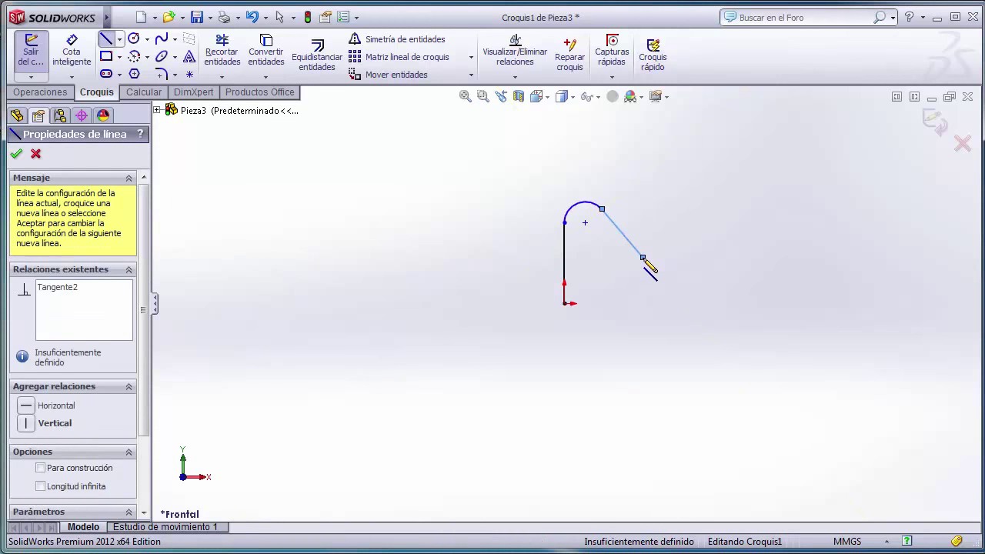
left_click(642, 303)
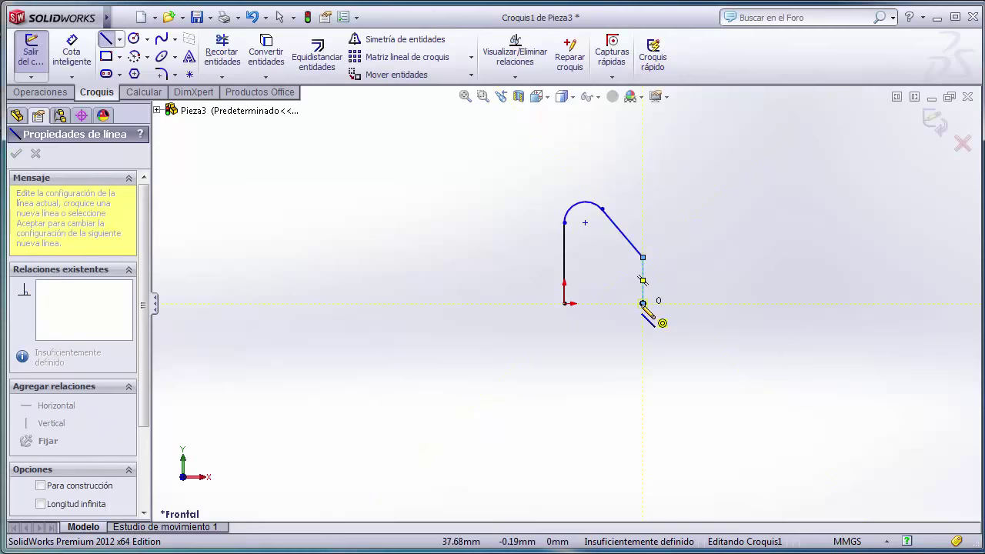
left_click(565, 303)
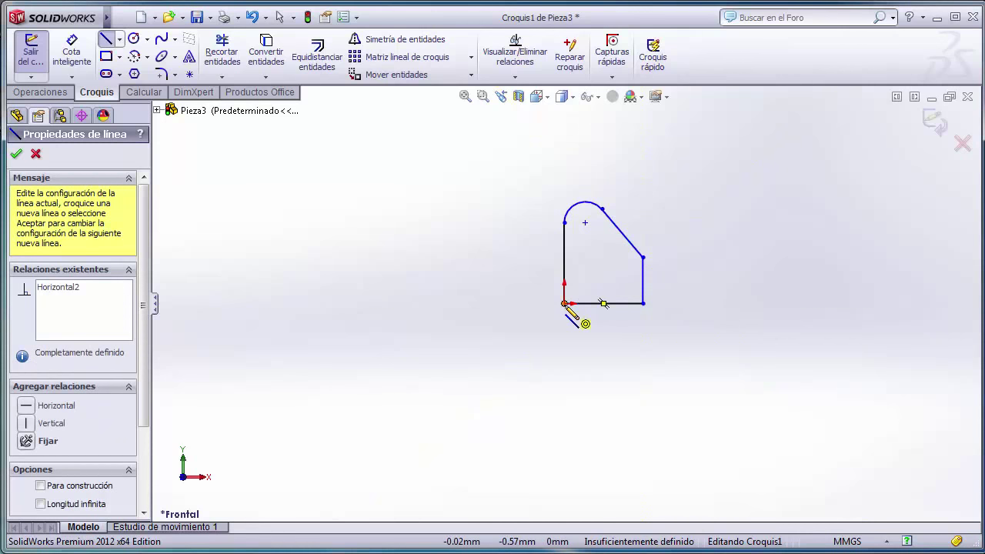
key("Escape")
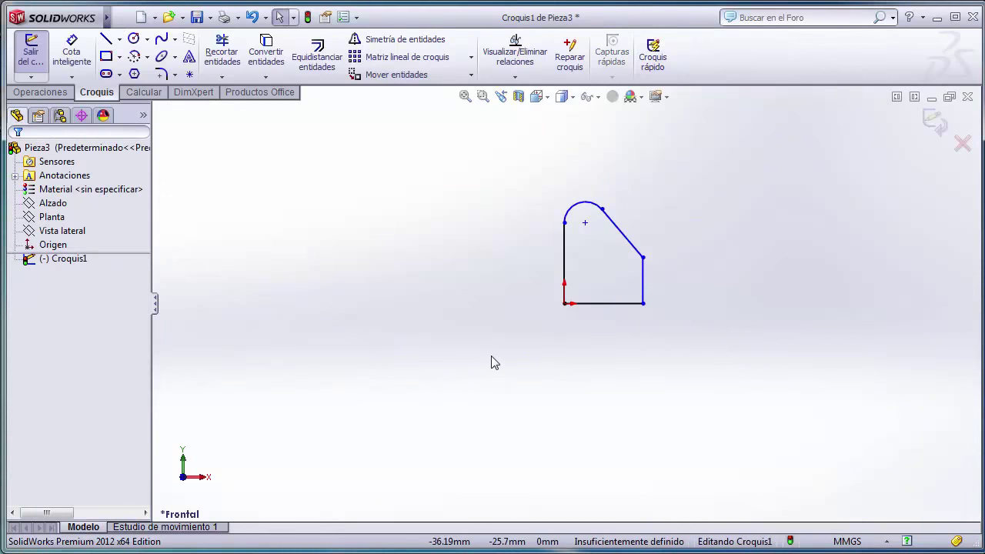
Step: Dimension the profile's base line to 60 mm and the vertical line at the origin to 40 mm
left_click(72, 51)
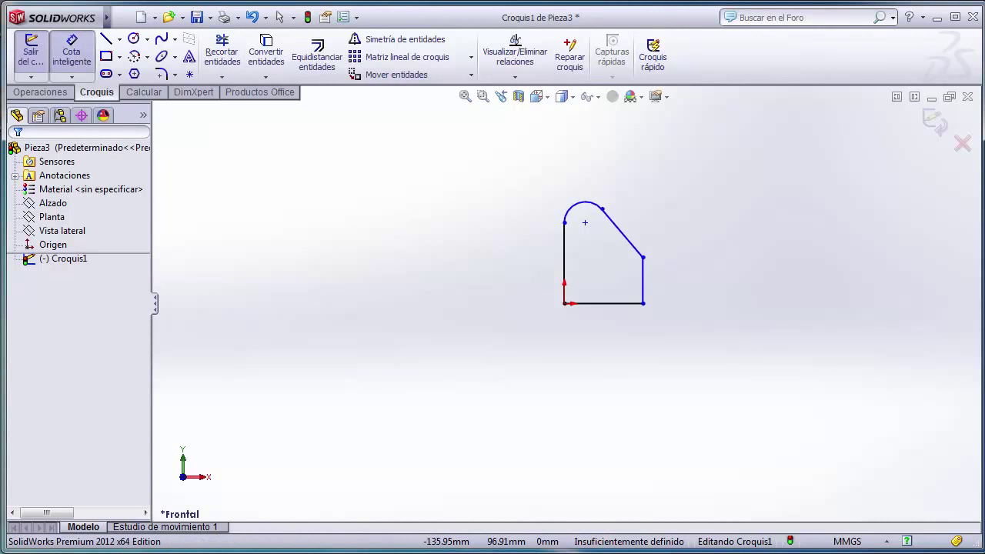
left_click(611, 304)
left_click(605, 336)
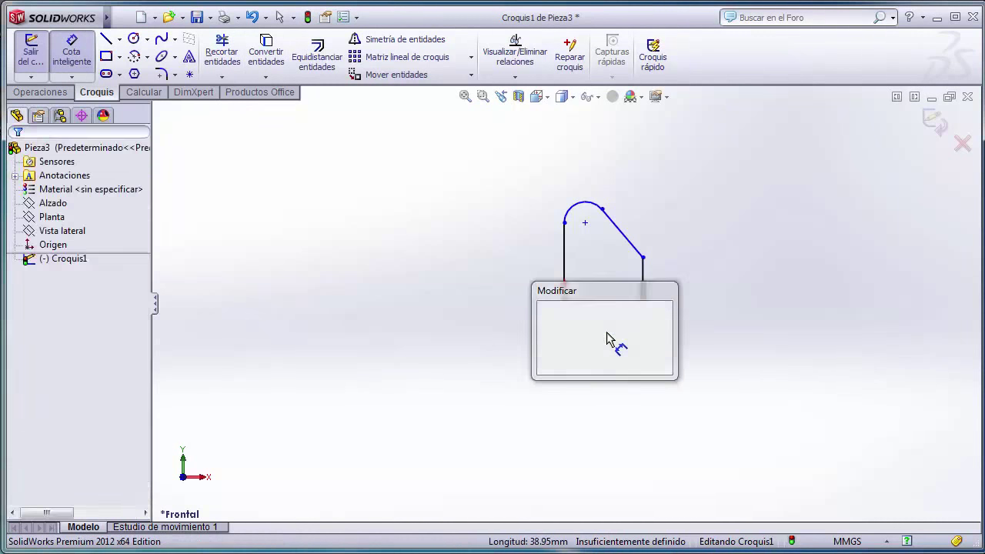
type("60")
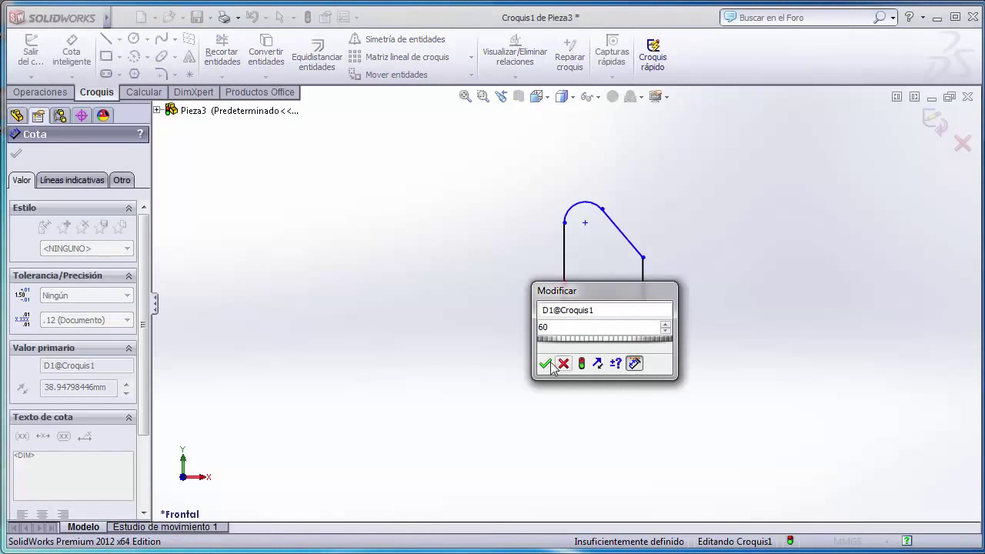
left_click(545, 364)
left_click(566, 270)
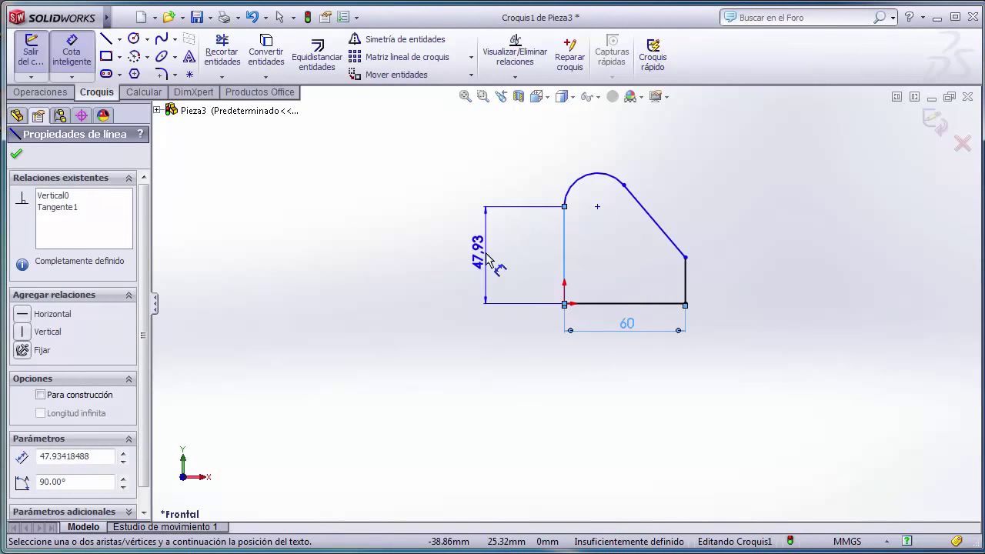
left_click(519, 262)
type("40")
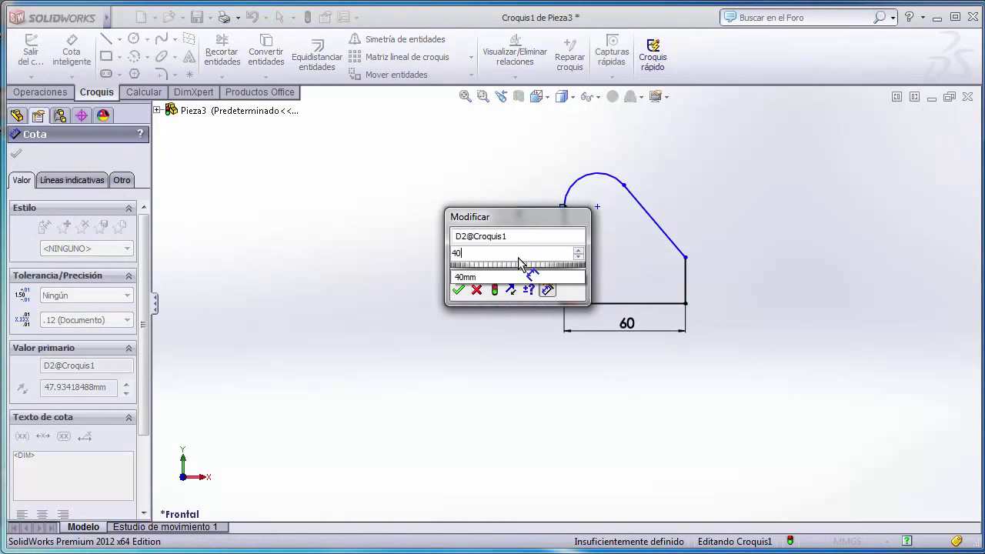
key("Return")
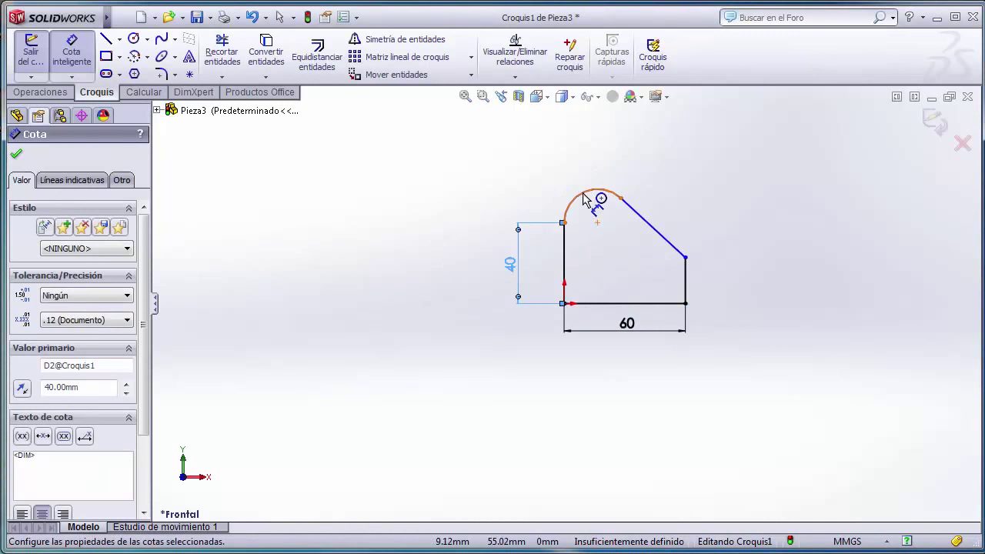
Step: Dimension the radius of the profile's tangent arc to 20 mm
left_click(583, 199)
left_click(550, 166)
type("2")
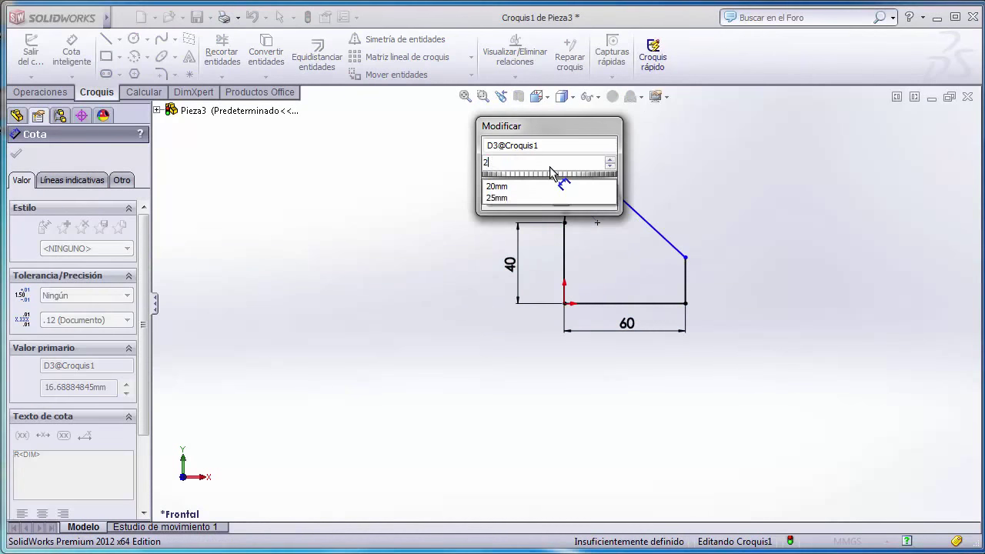
type("0")
key("Return")
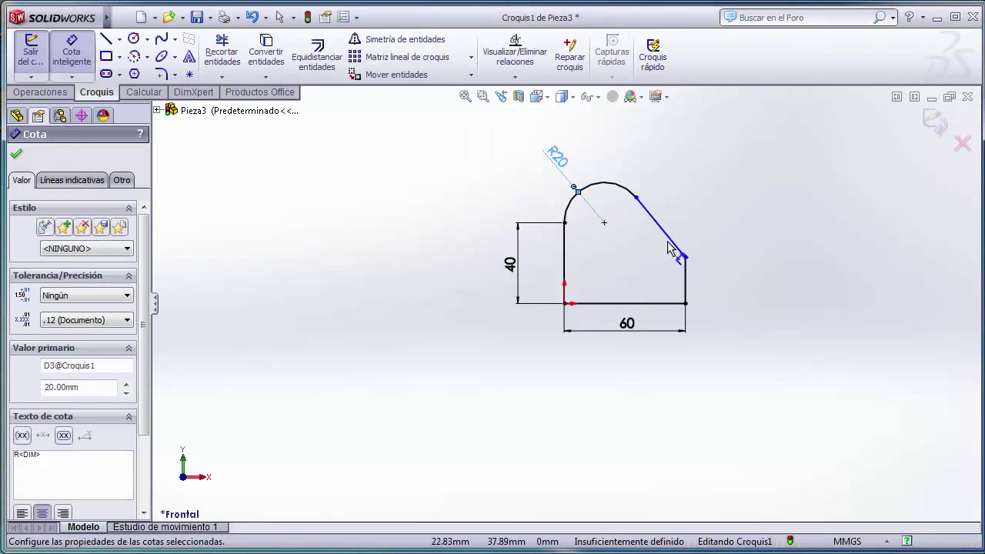
Step: Dimension the angle between the sloped line and the adjoining vertical line to 120°
left_click(673, 241)
left_click(684, 291)
left_click(664, 269)
type("120")
left_click(600, 304)
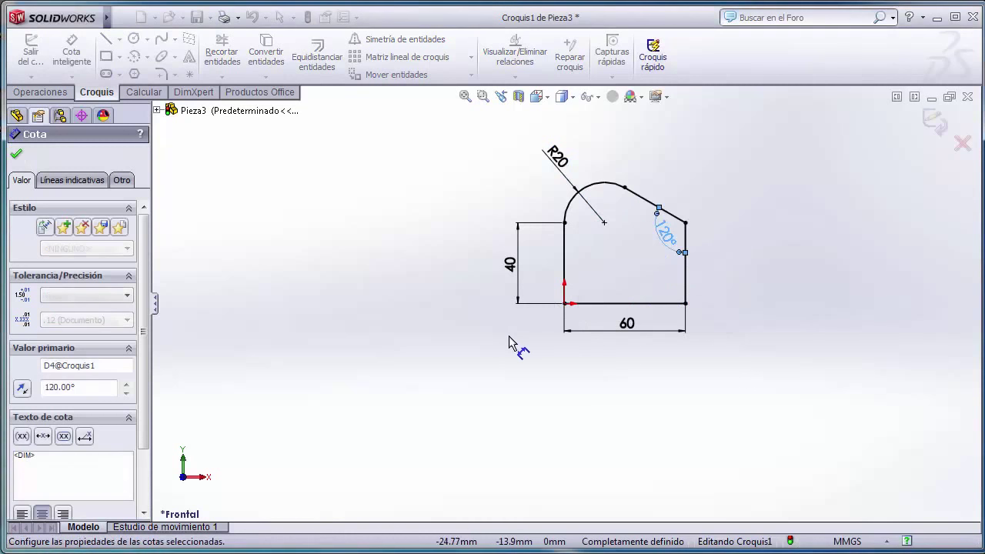
left_click(508, 343)
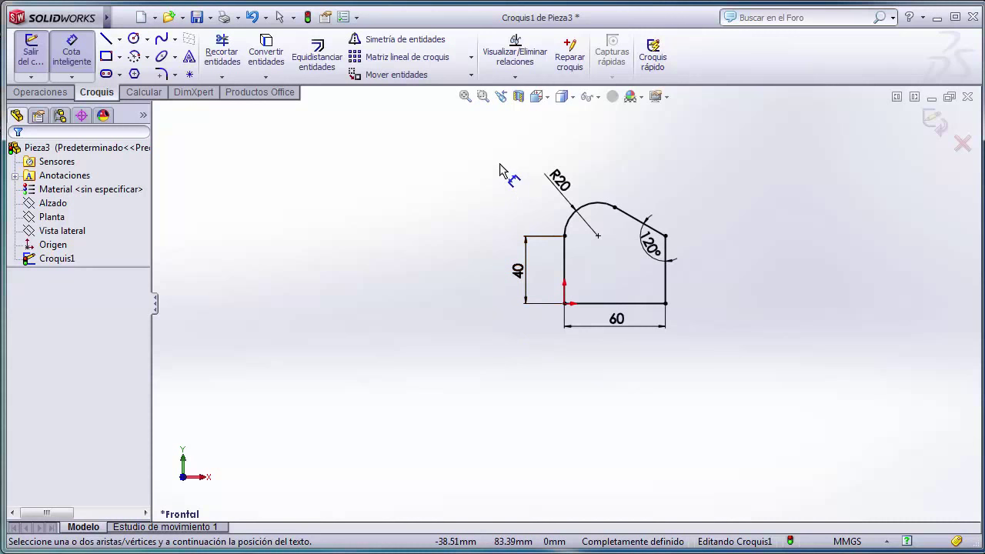
Step: Extrude the dimensioned profile as a boss to a blind depth of 50 mm from the sketch plane
left_click(466, 96)
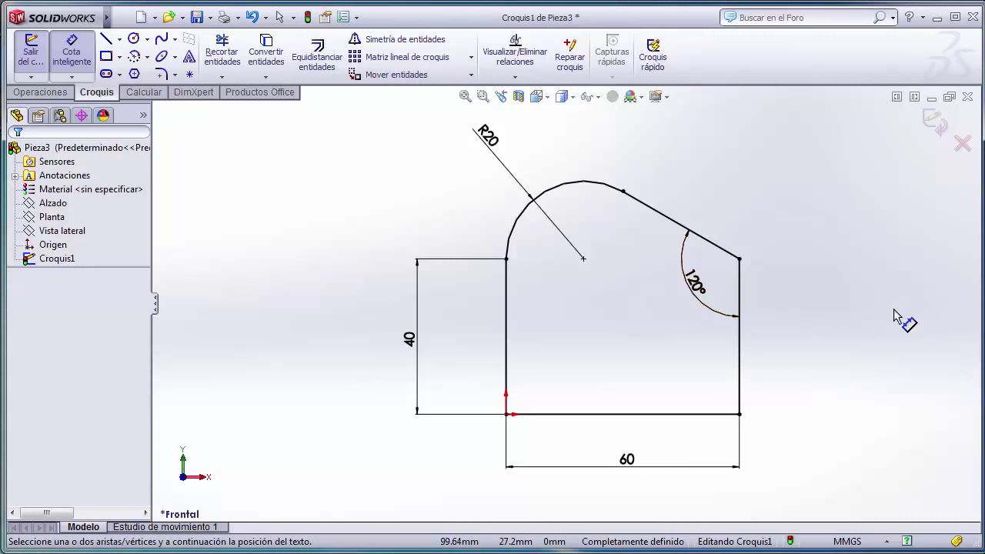
left_click(41, 91)
left_click(43, 55)
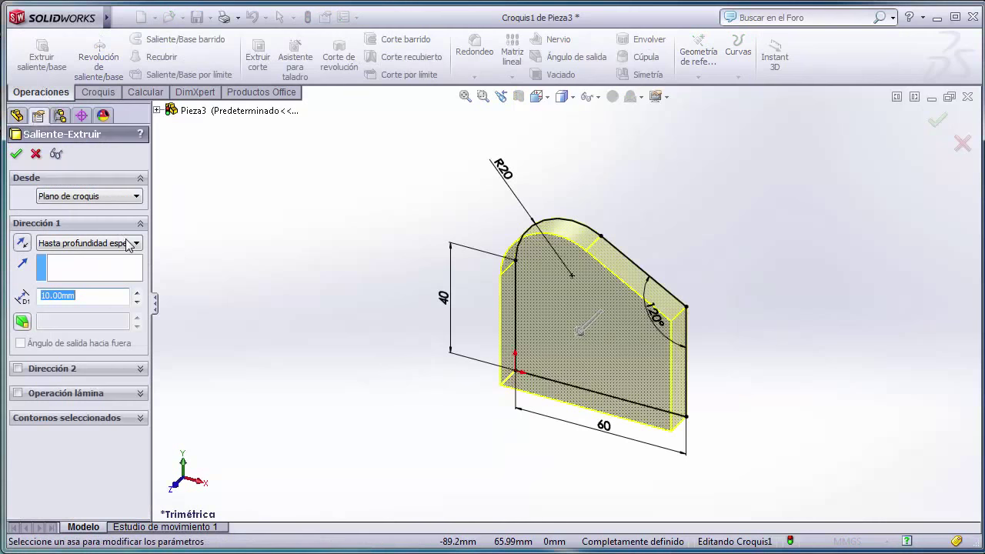
left_click(137, 293)
left_click(136, 294)
left_click(136, 293)
left_click(136, 293)
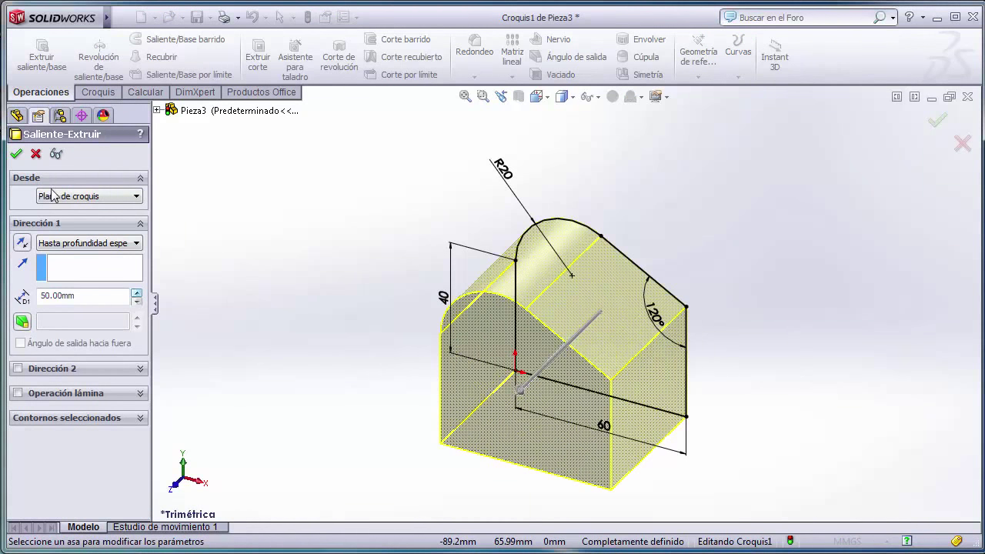
left_click(15, 153)
left_click(206, 218)
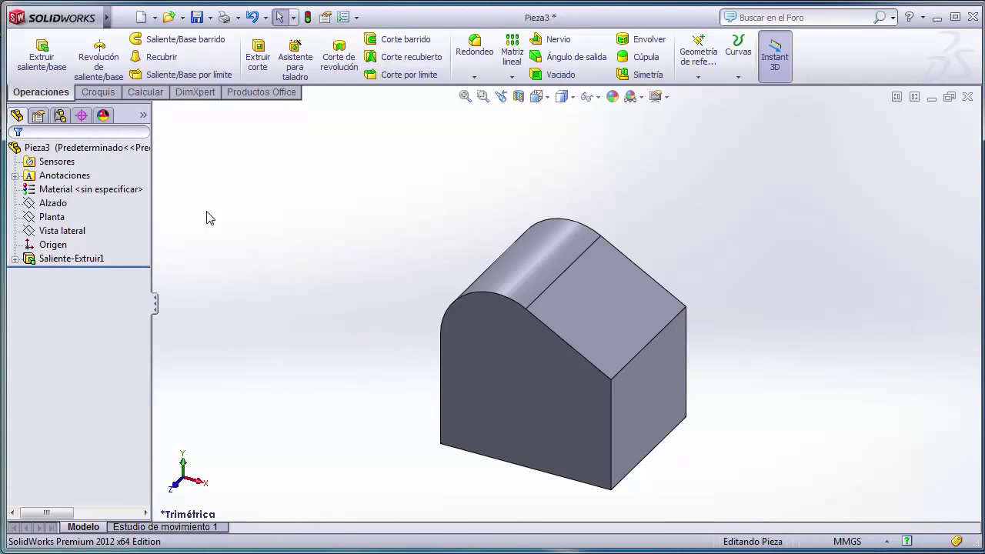
Step: Examine how the Alzado, Planta and Vista lateral planes are positioned relative to the extruded solid
left_click(59, 205)
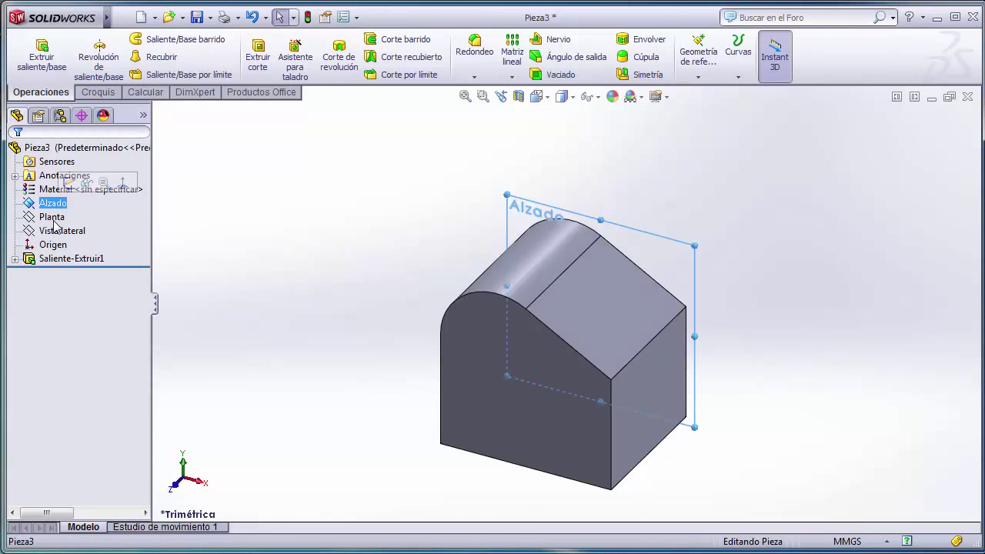
left_click(53, 219)
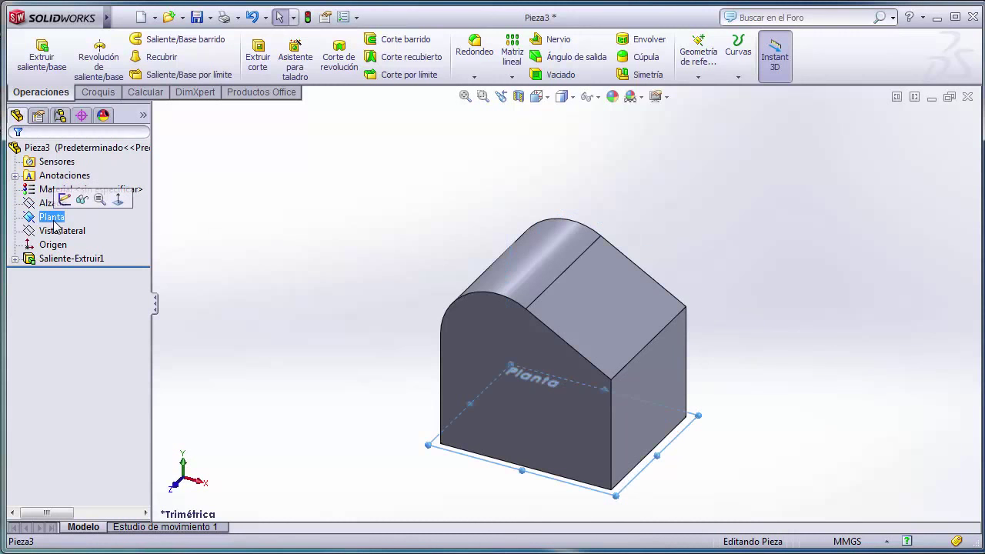
left_click(56, 231)
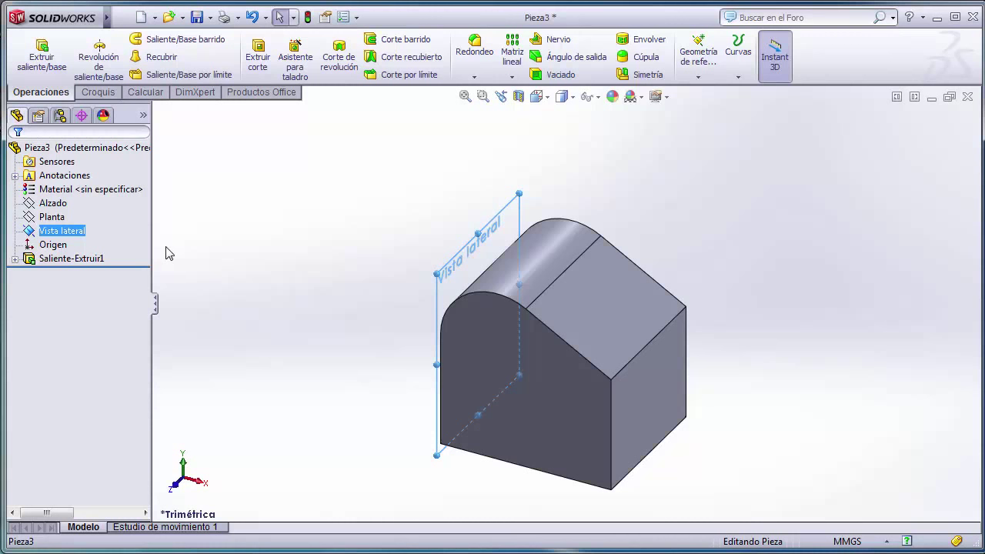
left_click(239, 252)
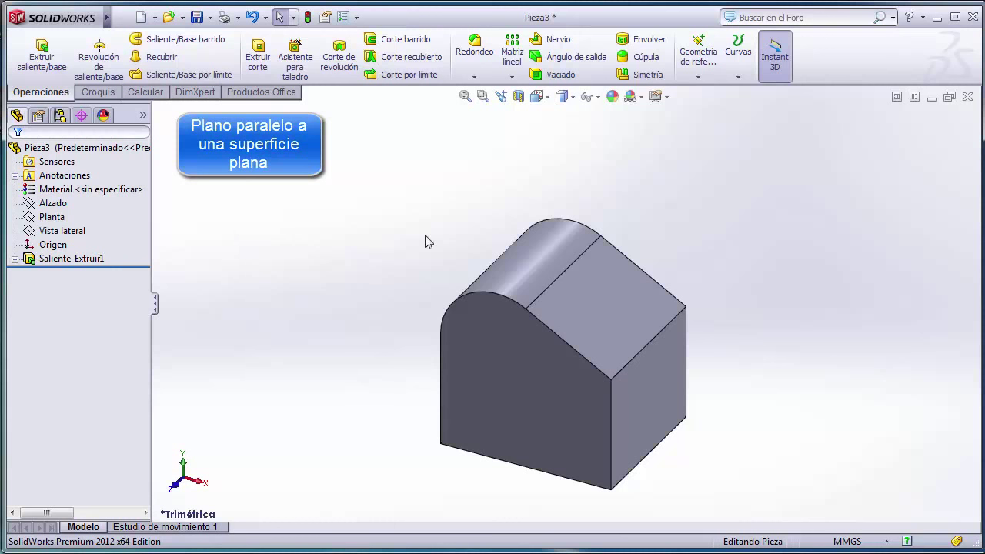
Step: Start a reference plane parallel to the part's sloped flat face at a 10 mm offset
left_click(698, 76)
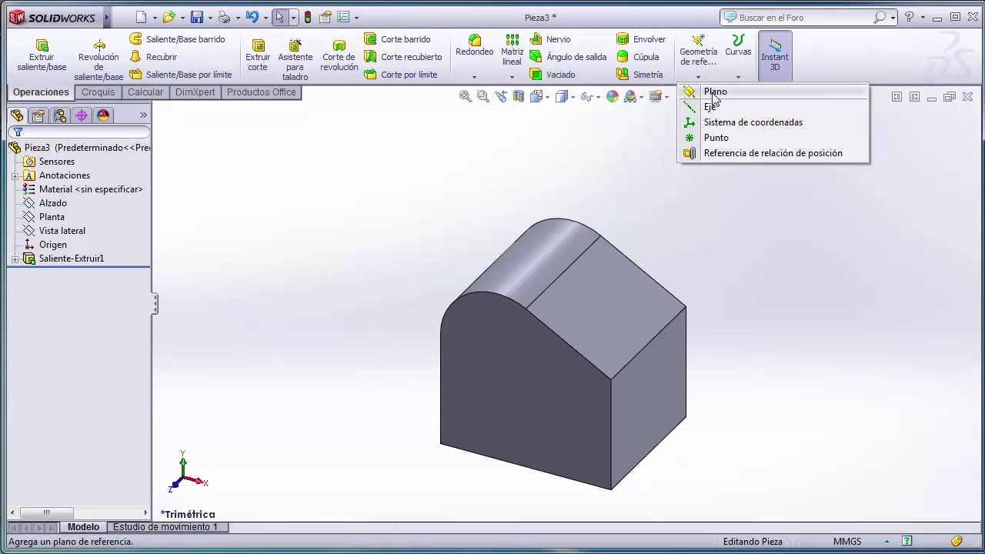
left_click(714, 92)
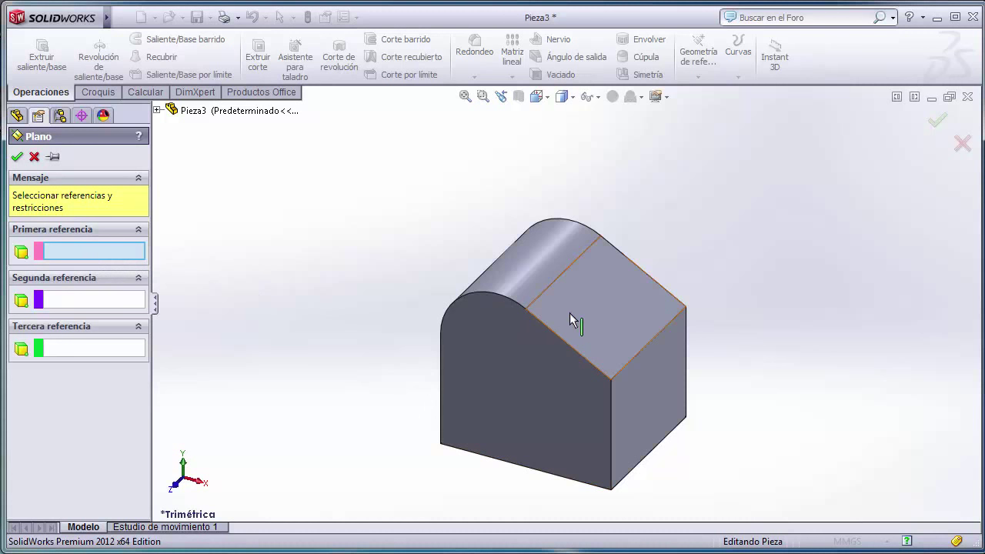
left_click(608, 301)
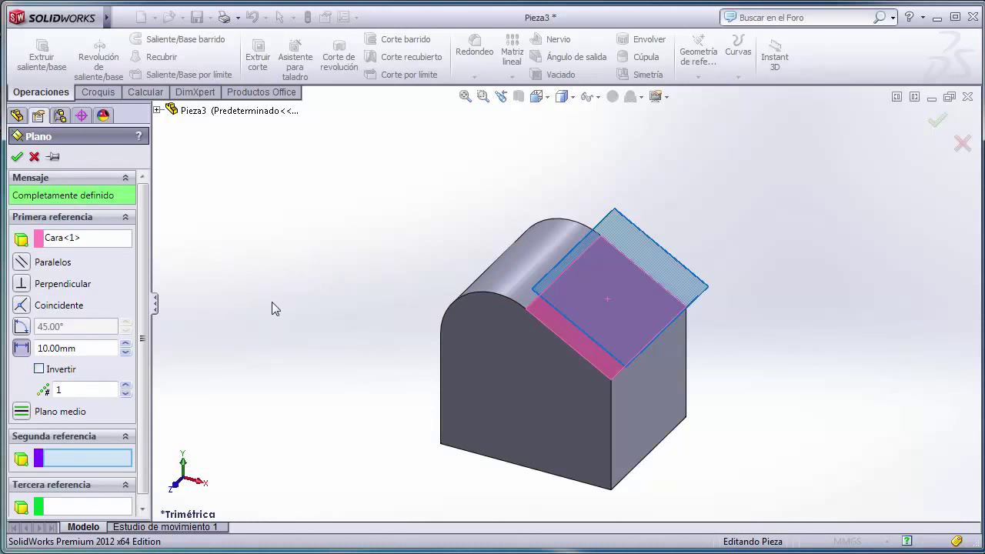
key("ctrl+1")
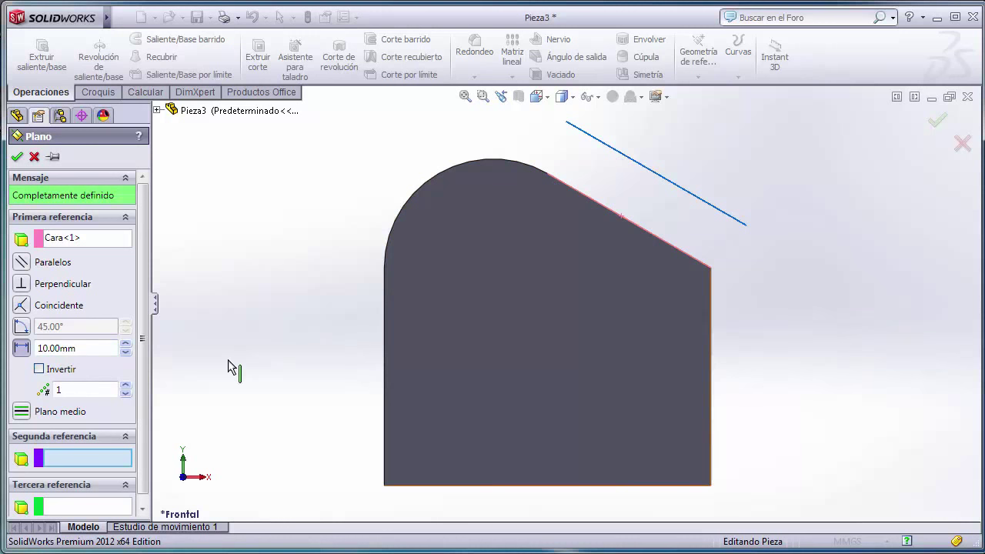
Step: Try two parallel planes spaced 10 mm apart, flip them into the solid and back, and return to a single plane
left_click(125, 387)
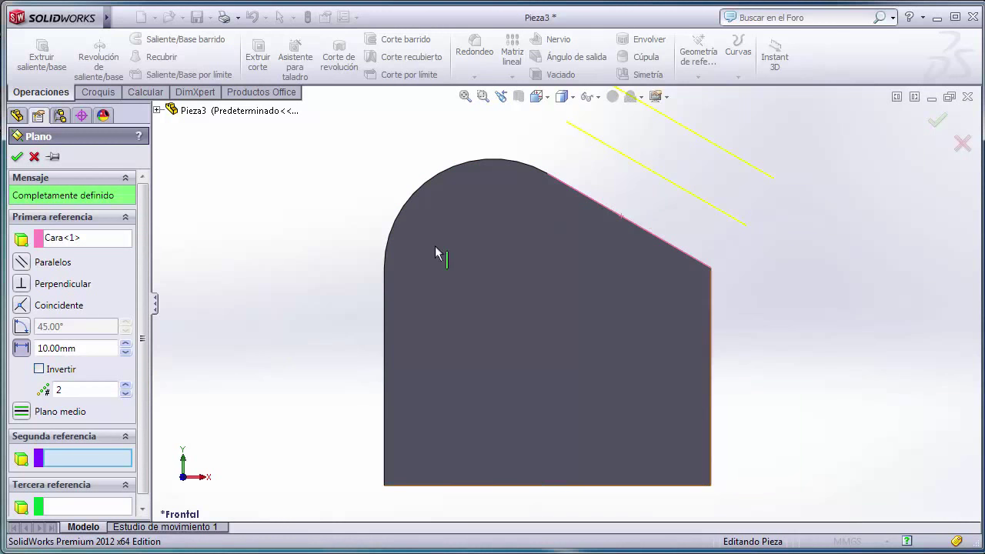
left_click(39, 370)
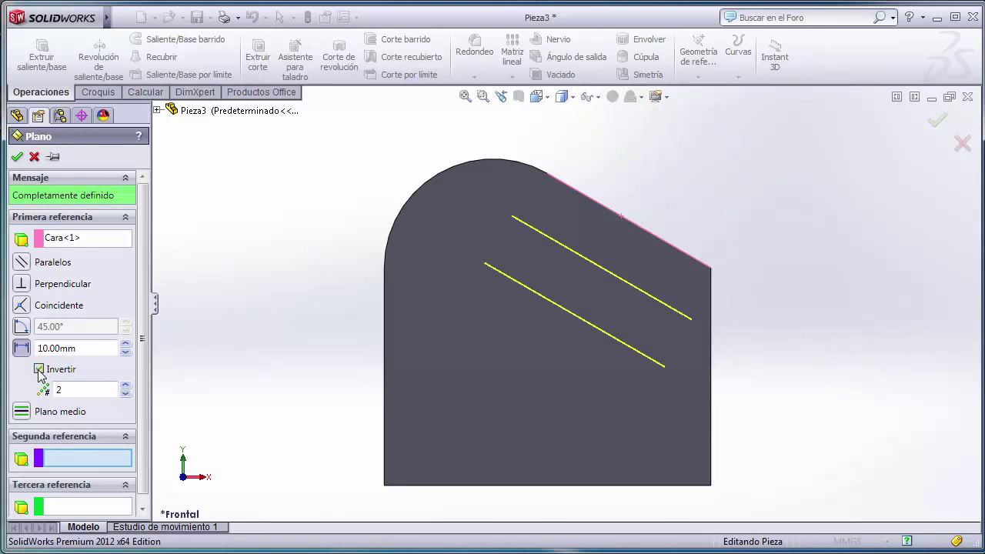
left_click(39, 370)
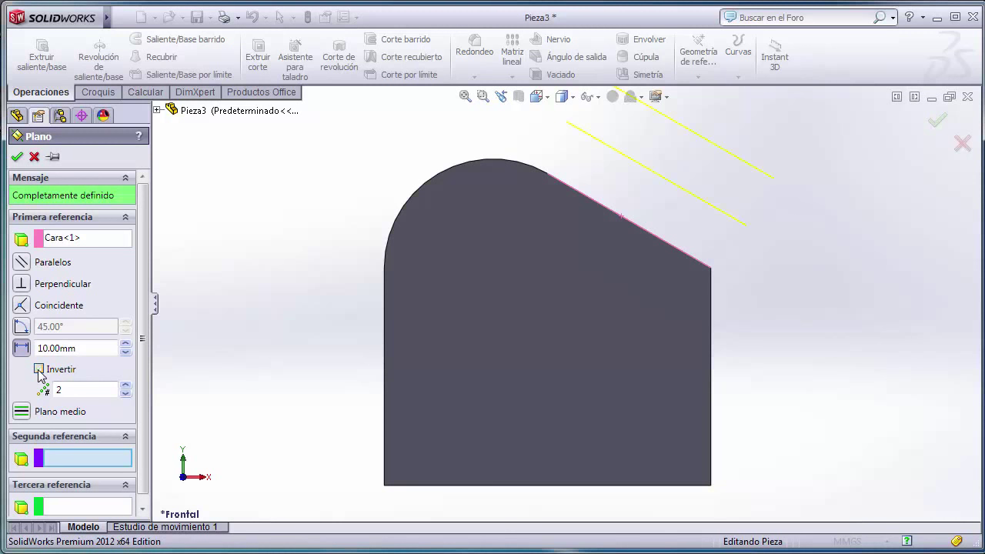
left_click(125, 393)
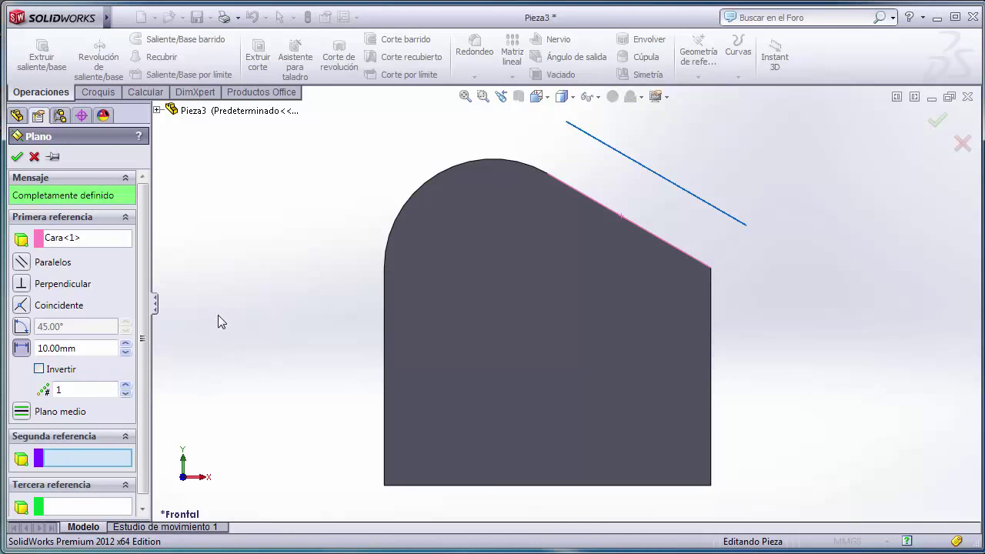
Step: Accept the single offset plane outside the sloped face and inspect its position on the solid
left_click(17, 157)
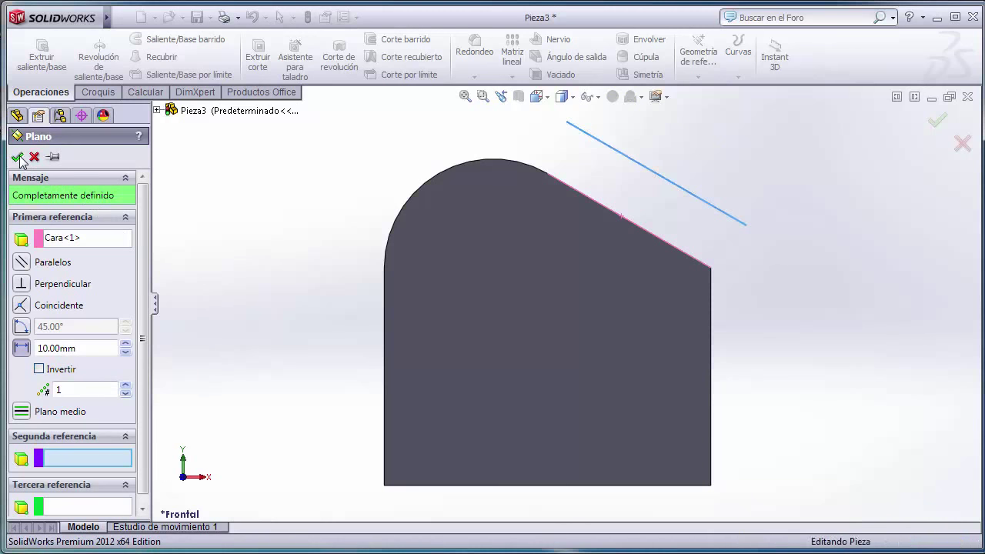
left_click(215, 236)
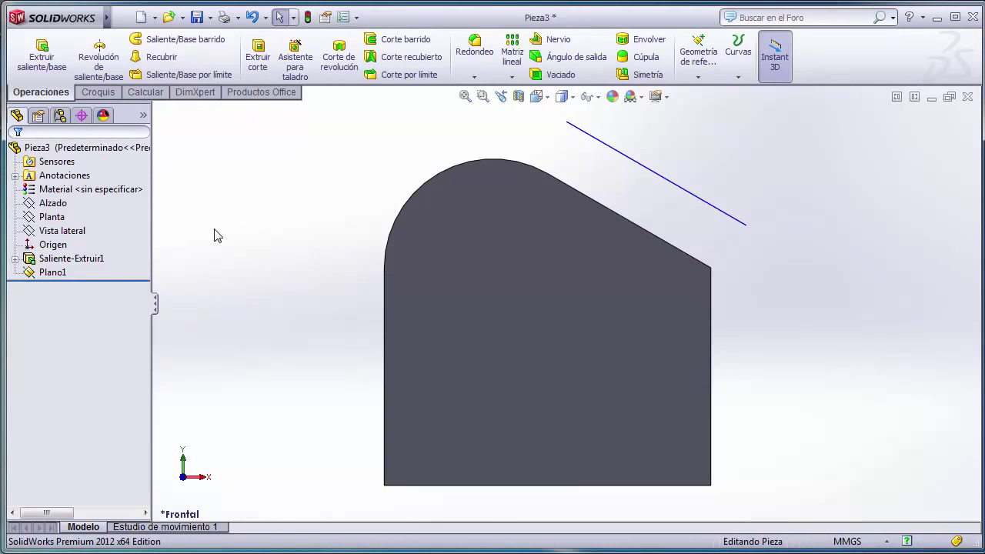
key("ctrl+7")
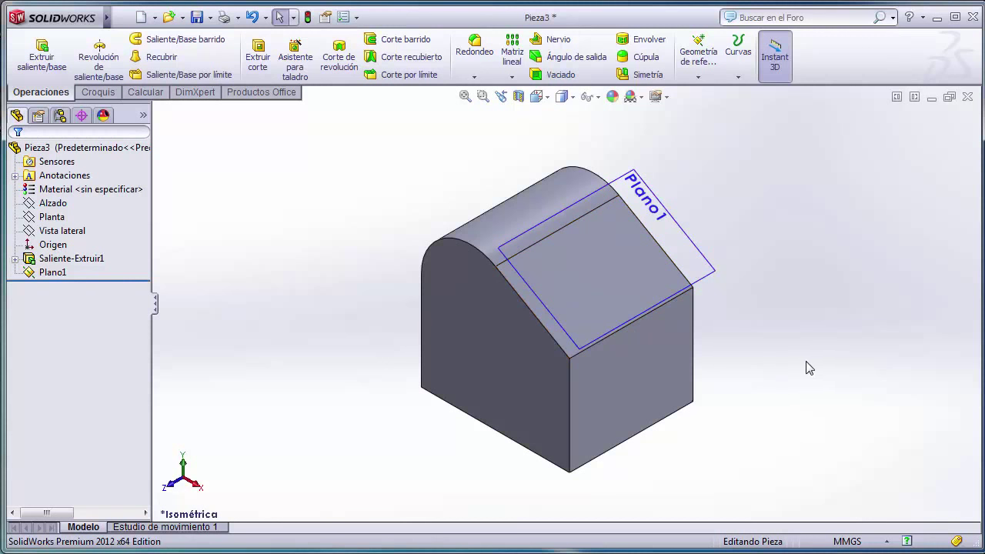
middle_click_drag(808, 368, 826, 331)
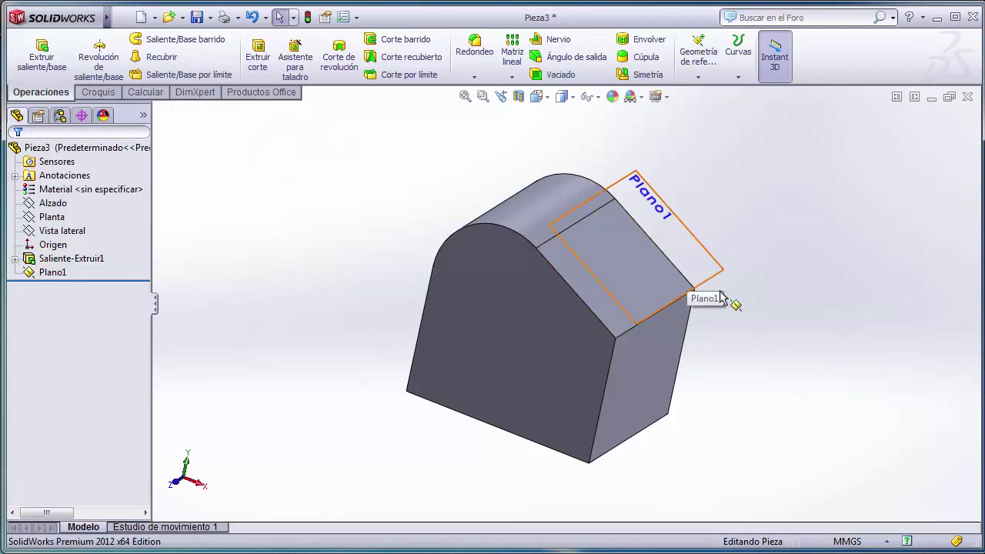
middle_click_drag(771, 336, 759, 338)
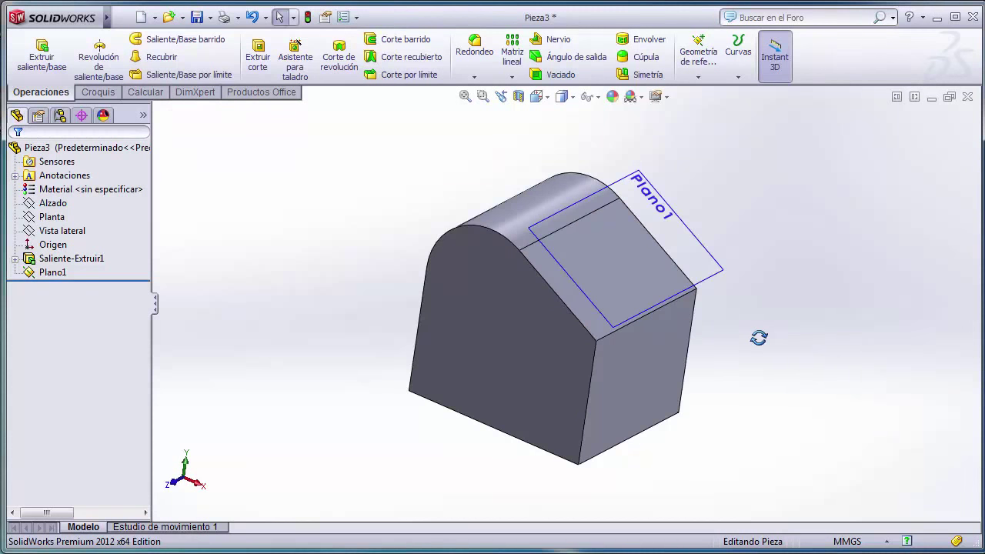
Step: Start another reference plane with the sloped face as first reference and its lower edge as second reference
left_click(698, 54)
left_click(710, 96)
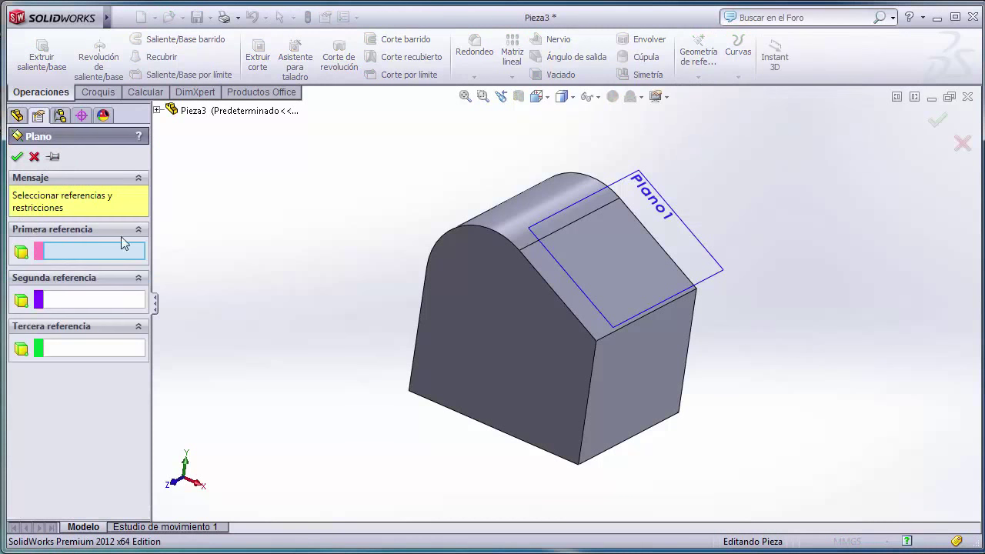
left_click(555, 274)
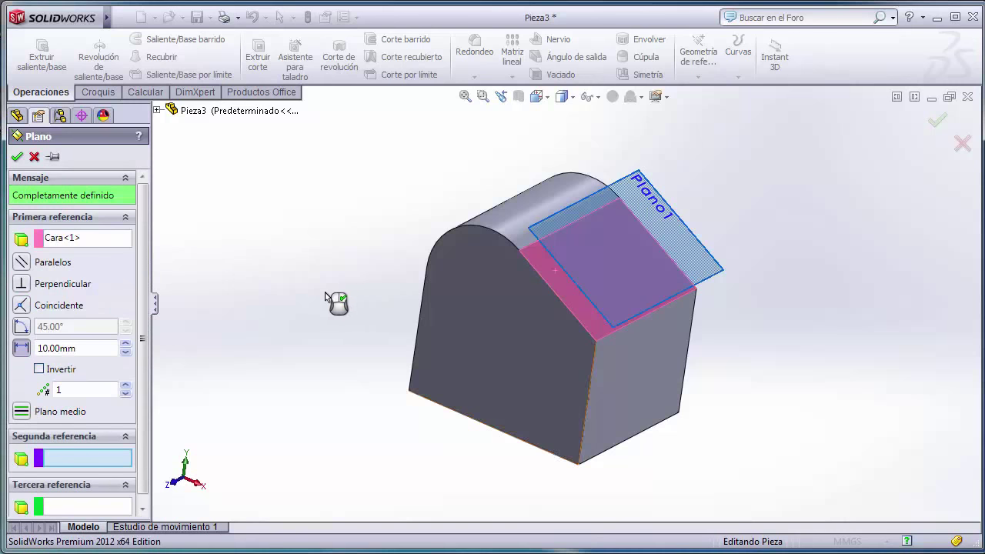
mouse_move(319, 292)
middle_mouse_down()
mouse_move(359, 264)
mouse_move(311, 296)
middle_mouse_up()
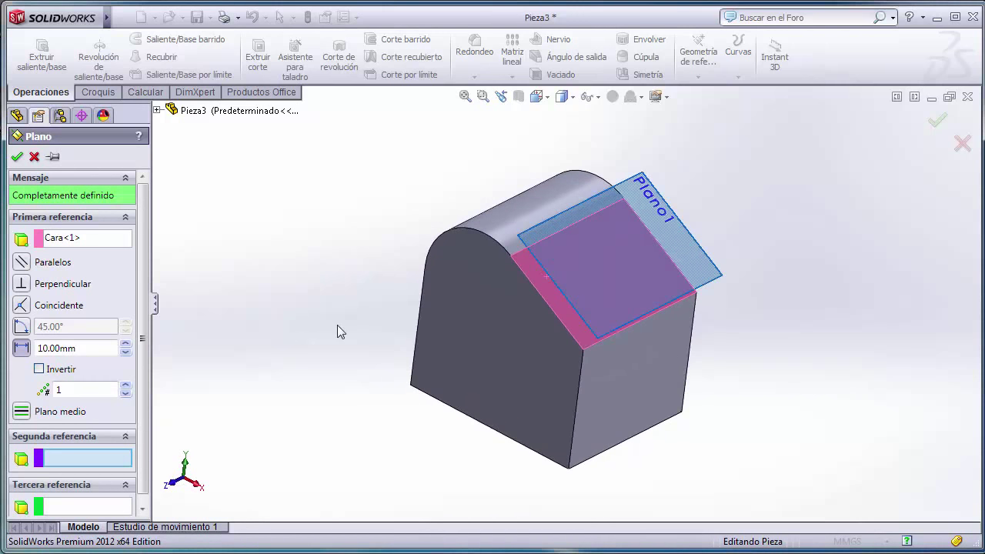
left_click(596, 352)
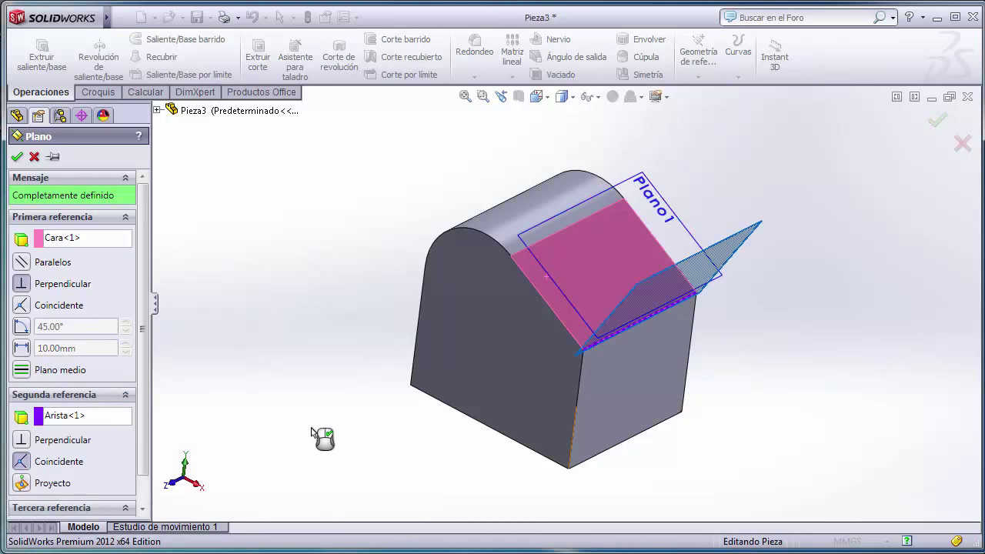
middle_click_drag(303, 433, 336, 427)
key("ctrl+1")
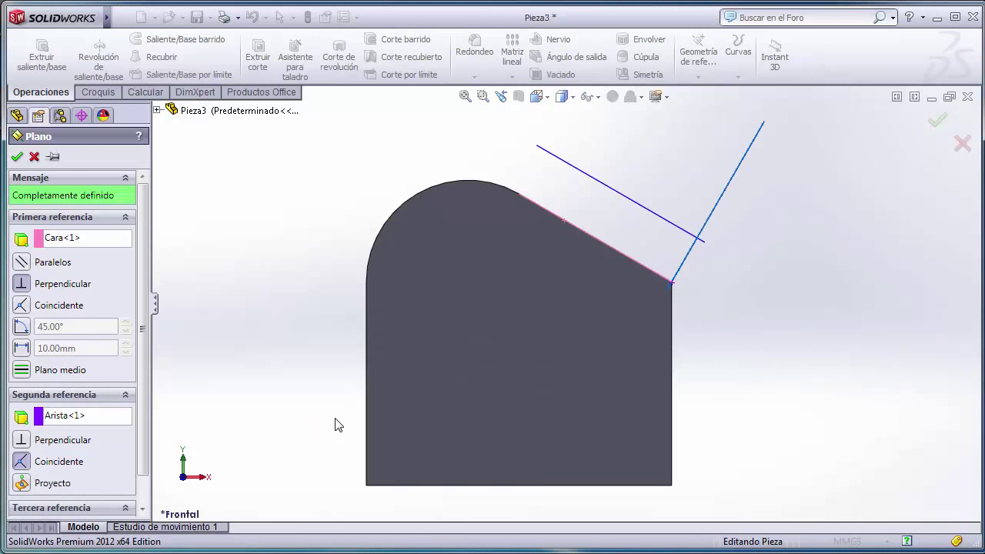
Step: Define the plane through the lower edge by an angle of 90° to the sloped face and create it
left_click(23, 327)
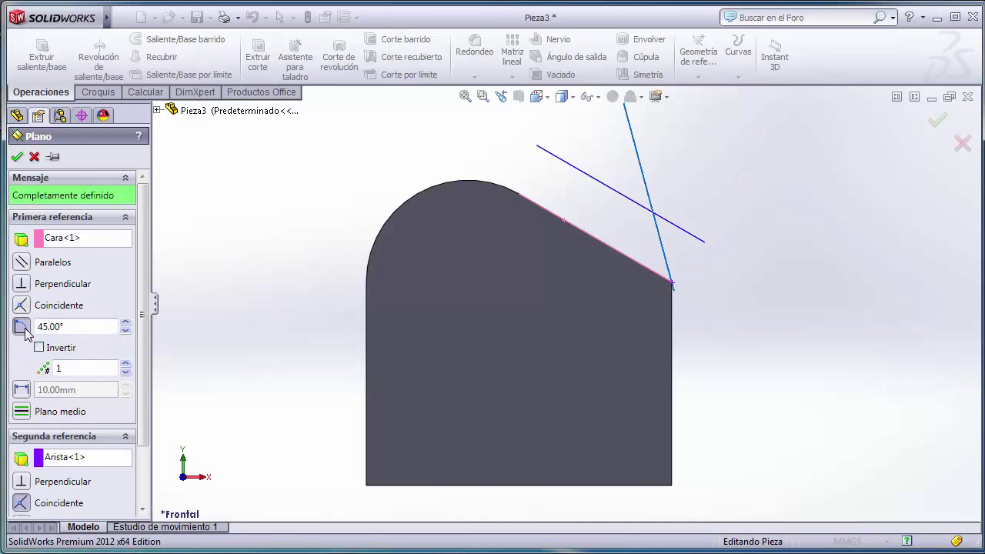
left_click_drag(126, 323, 128, 324)
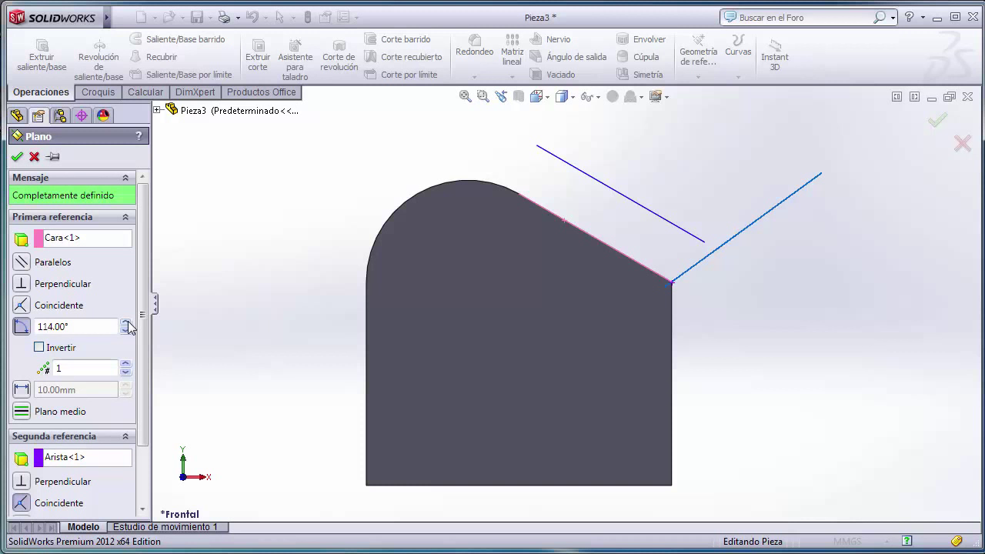
left_click_drag(127, 330, 127, 325)
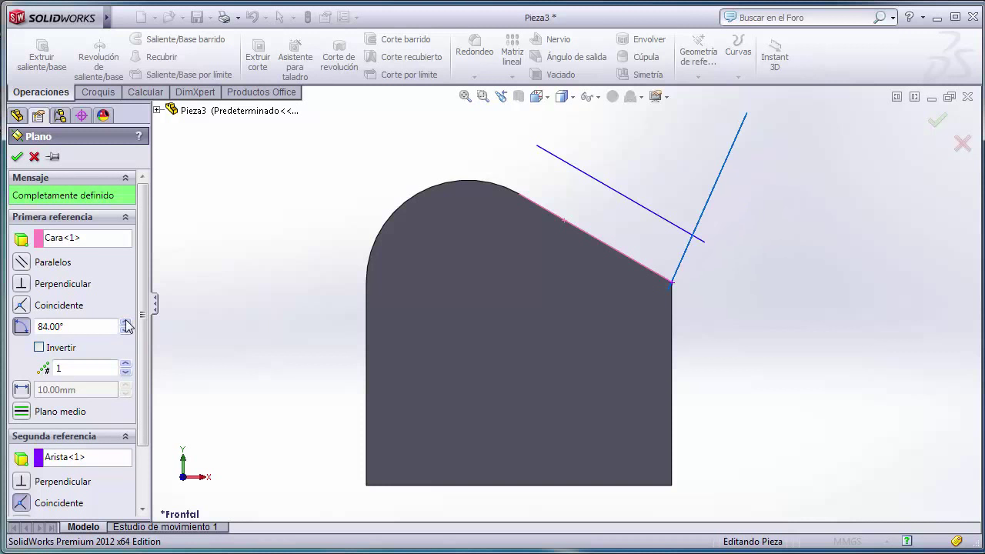
double_click(93, 327)
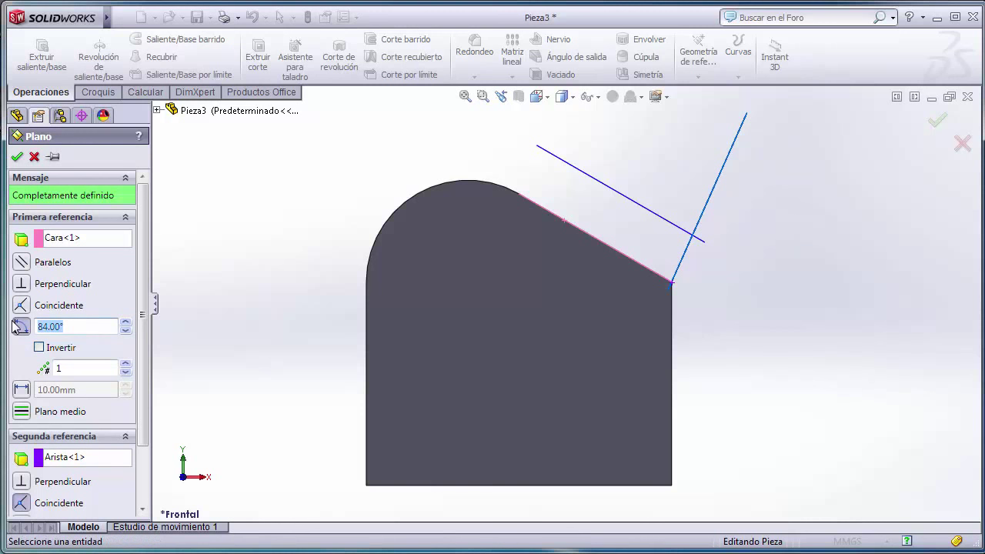
type("90")
left_click(18, 157)
left_click(244, 231)
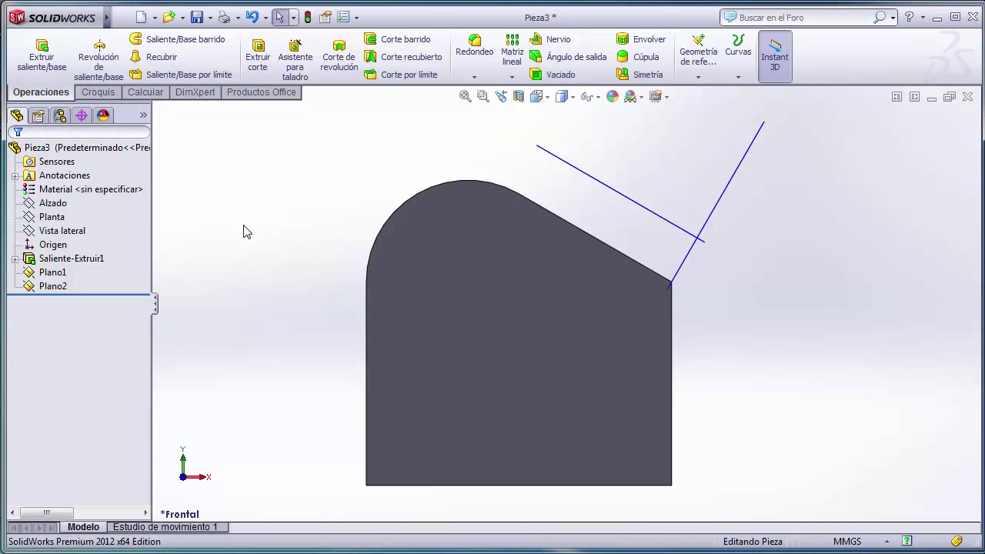
Step: Create a reference plane tangent to the curved face and perpendicular to Plano1, trying the parallel relation before restoring perpendicular
key("ctrl+7")
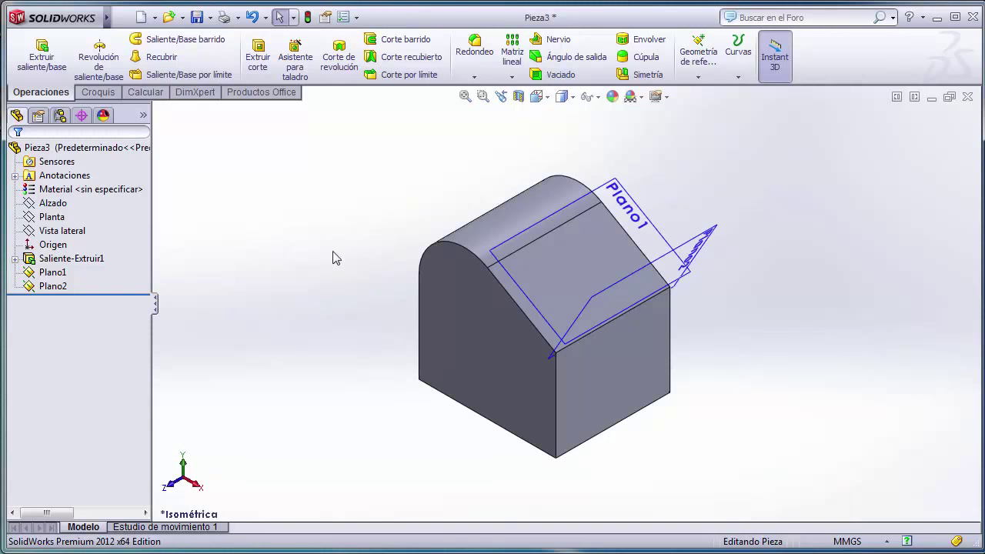
scroll(677, 302, "down", 1)
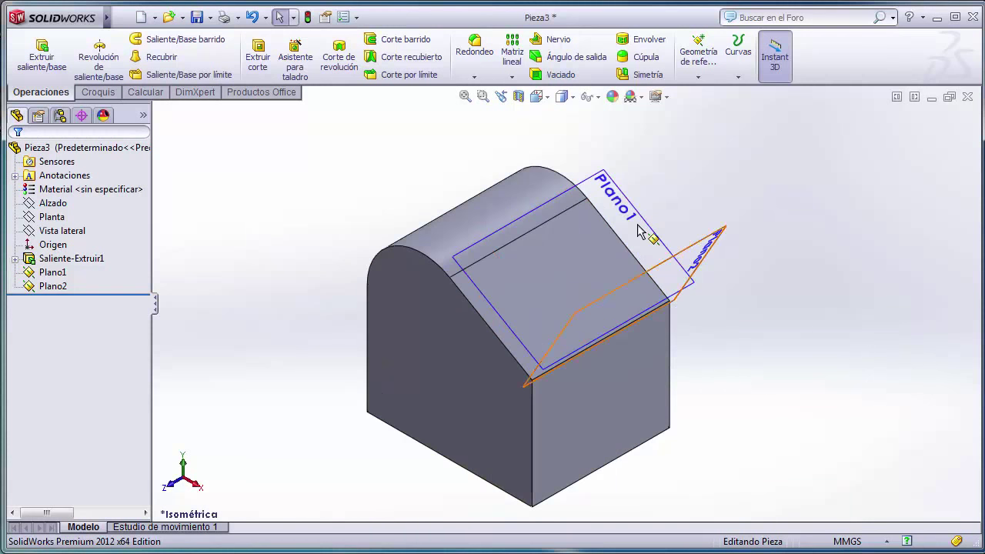
mouse_move(739, 341)
middle_mouse_down()
mouse_move(716, 333)
mouse_move(752, 324)
middle_mouse_up()
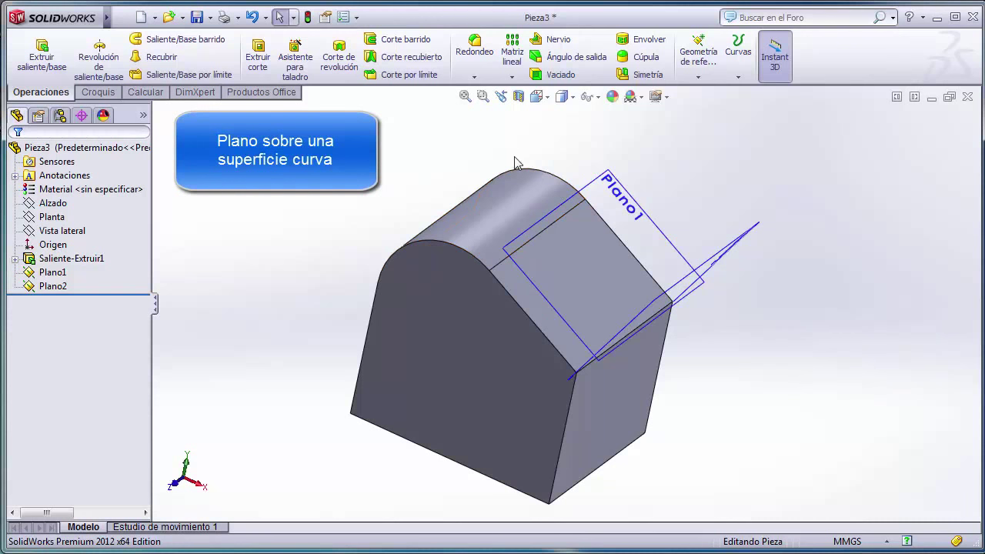
left_click(698, 77)
left_click(708, 91)
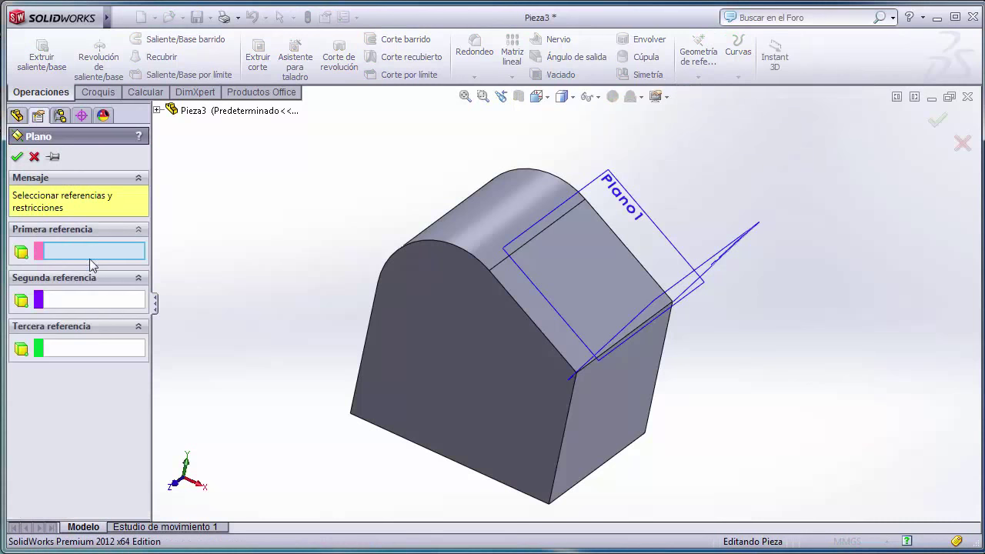
left_click(633, 202)
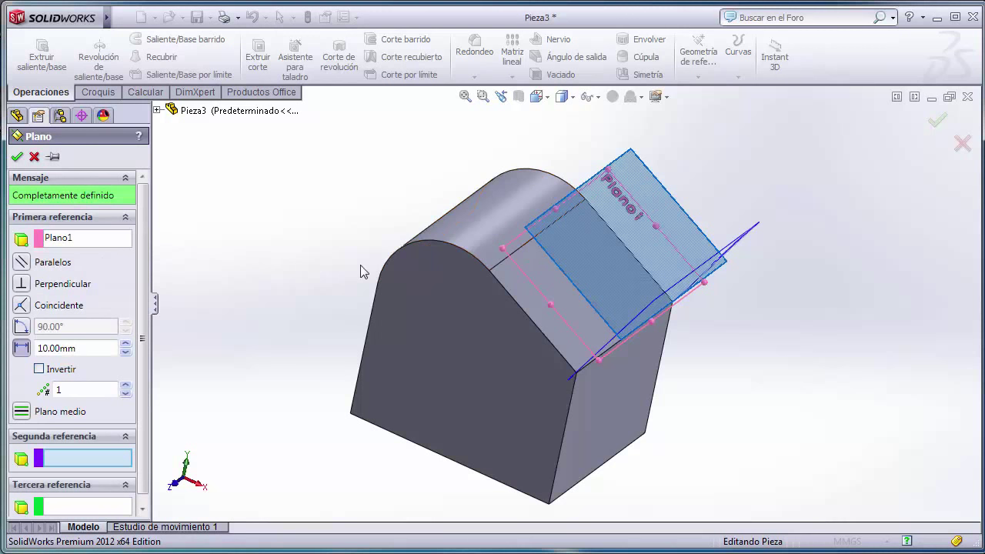
left_click(501, 202)
middle_click_drag(334, 244, 352, 210)
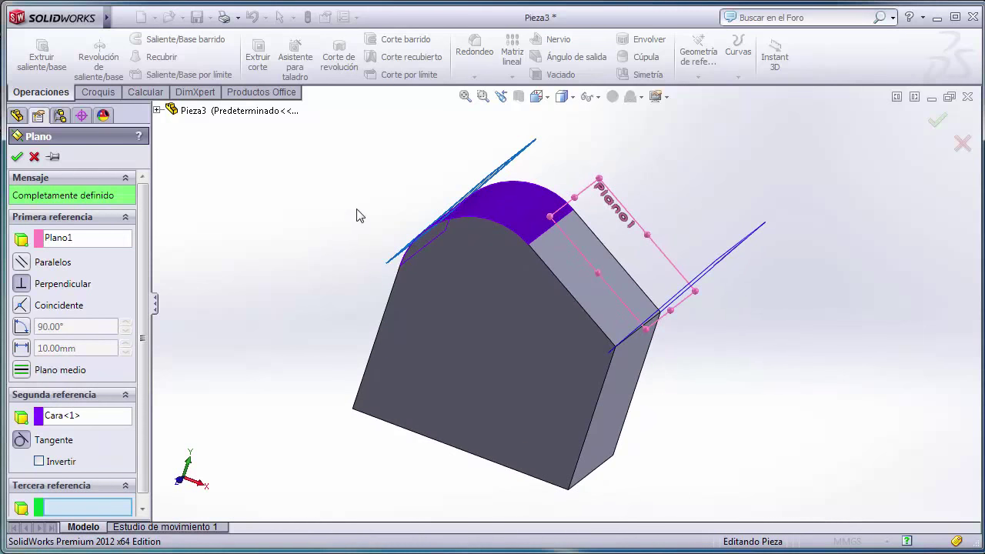
key("ctrl+1")
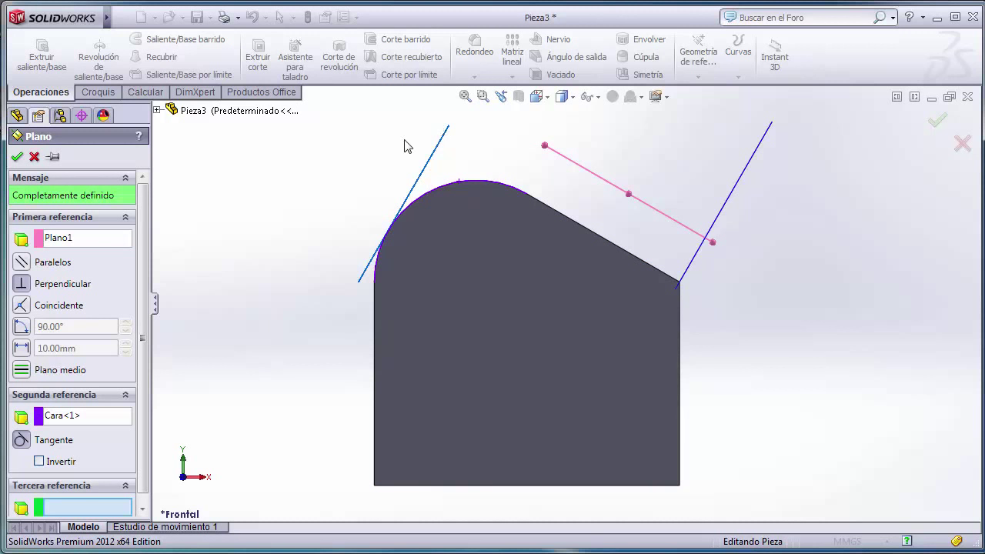
left_click(21, 262)
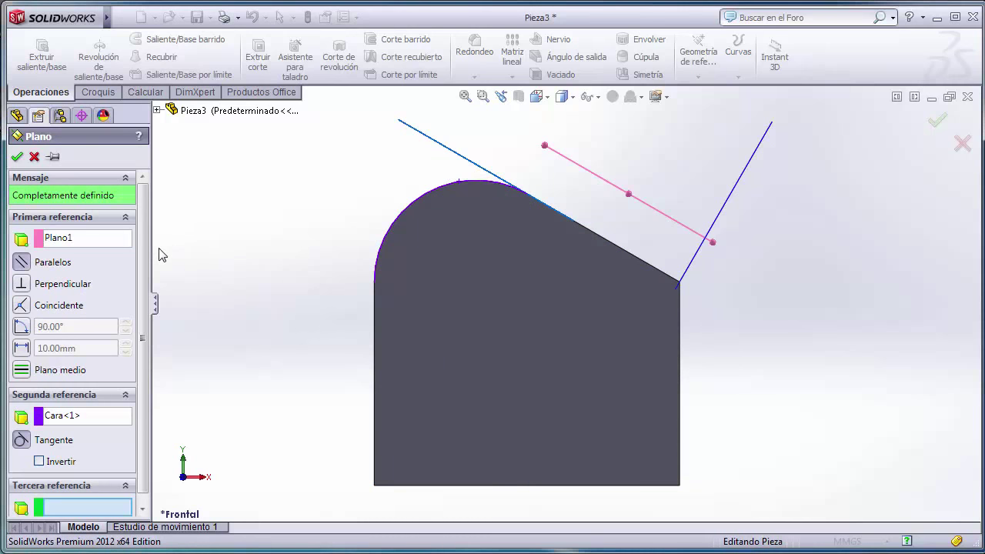
left_click(23, 284)
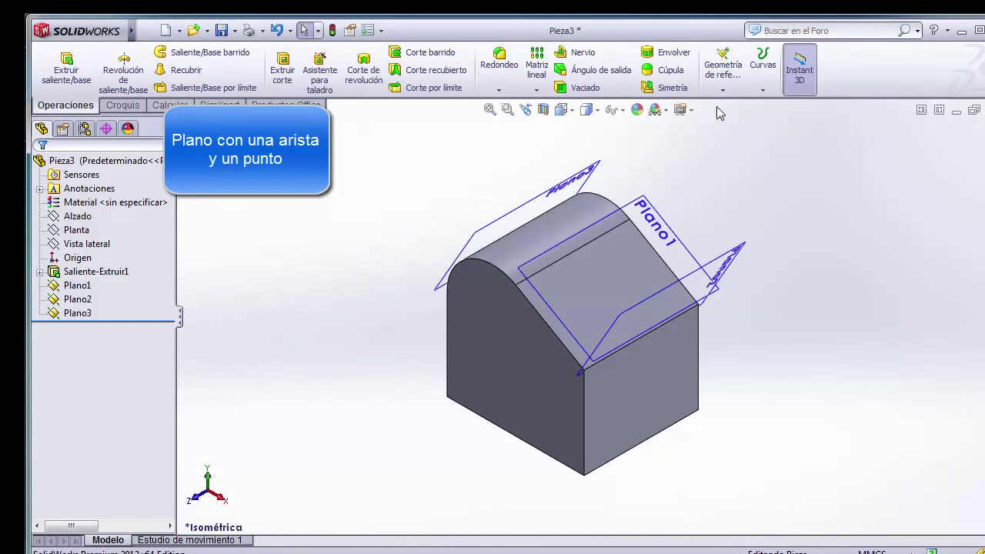
Step: Create a reference plane coincident with the vertical edge below the sloped face and the rear vertex where the sloped and curved faces meet
left_click(722, 73)
left_click(743, 106)
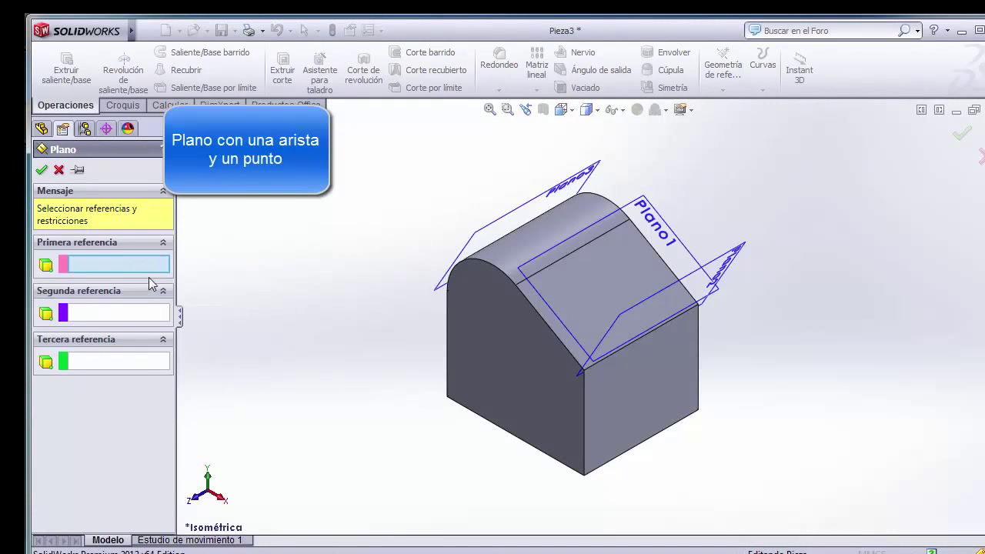
left_click(583, 404)
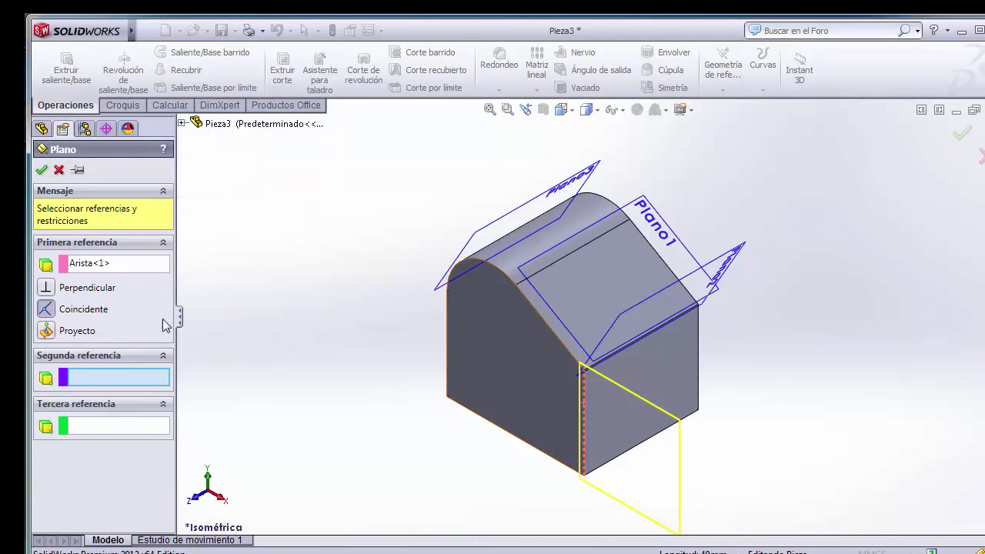
left_click(629, 221)
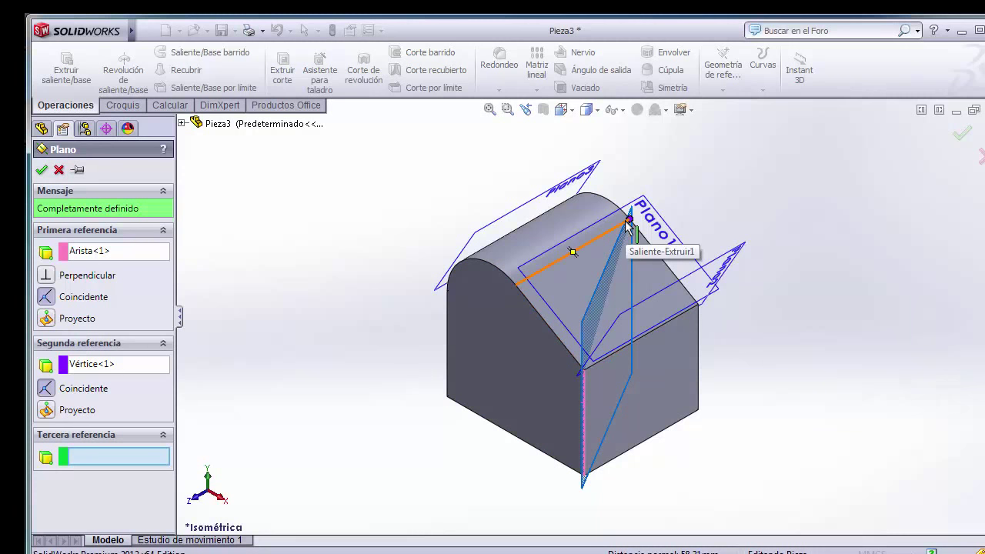
left_click(43, 171)
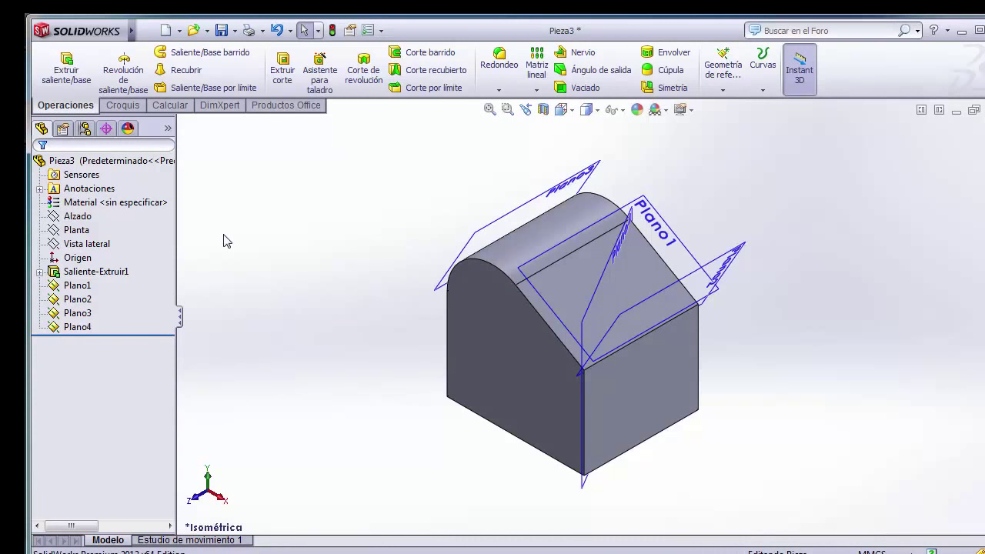
Step: Create a reference plane through three vertices: two opposite base corners and the front vertex between the curved and sloped faces
left_click(723, 70)
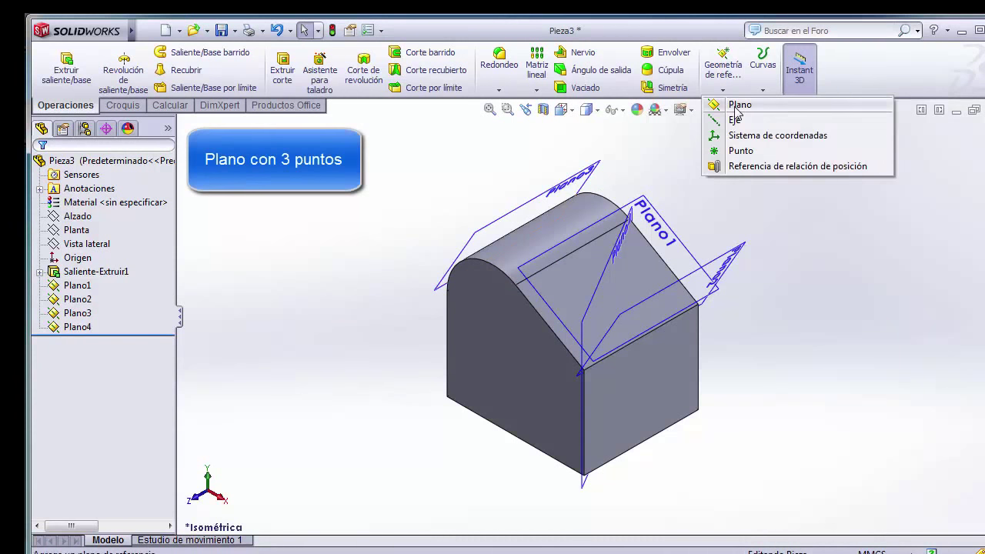
left_click(737, 106)
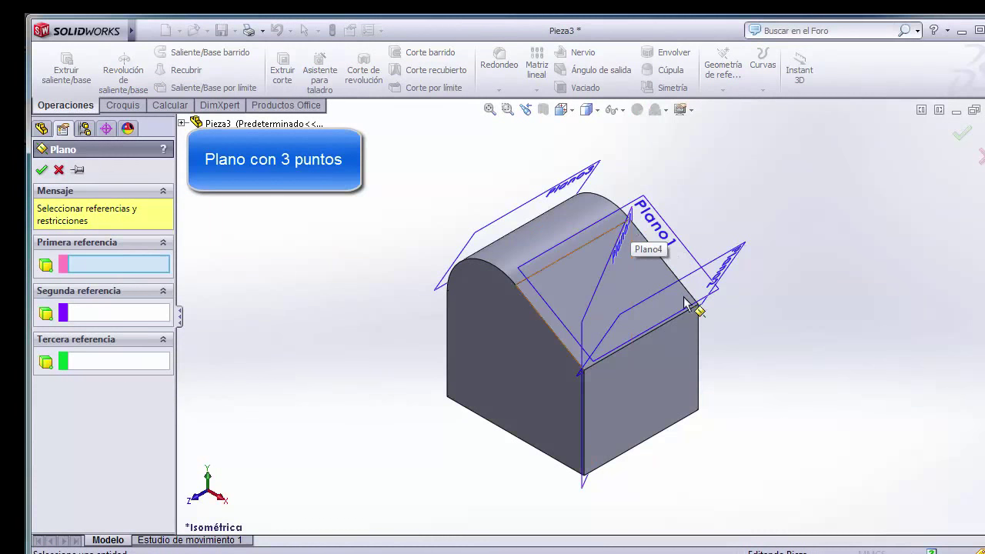
left_click(698, 411)
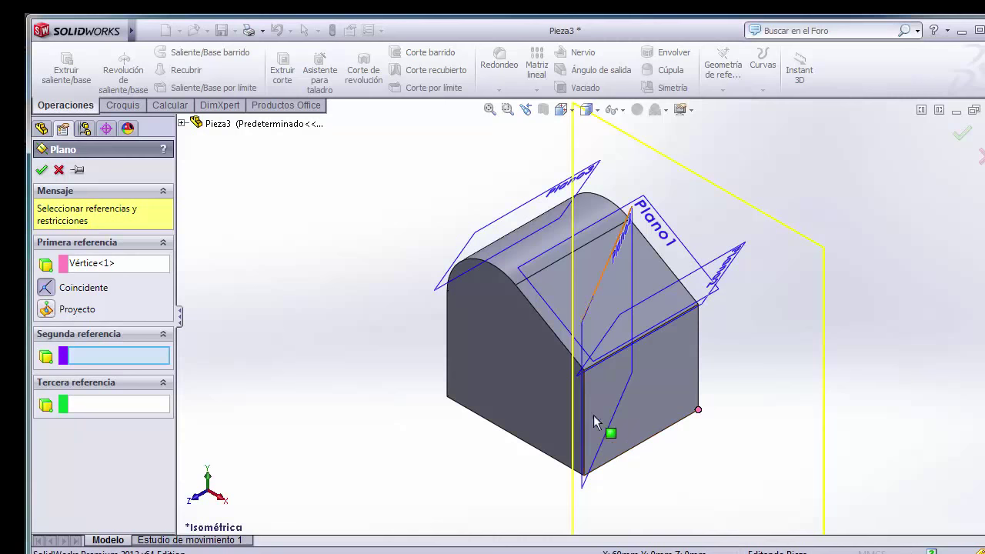
left_click(447, 398)
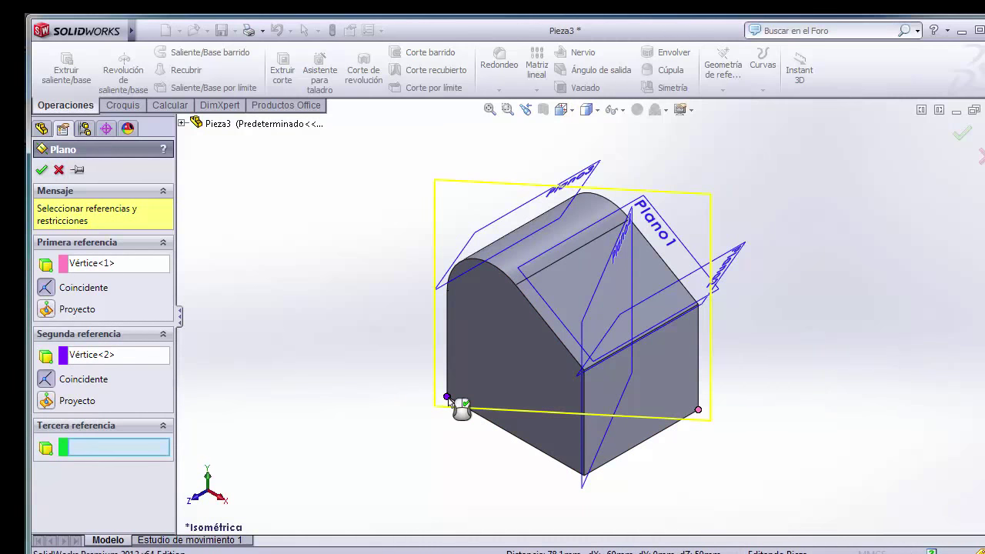
left_click(515, 287)
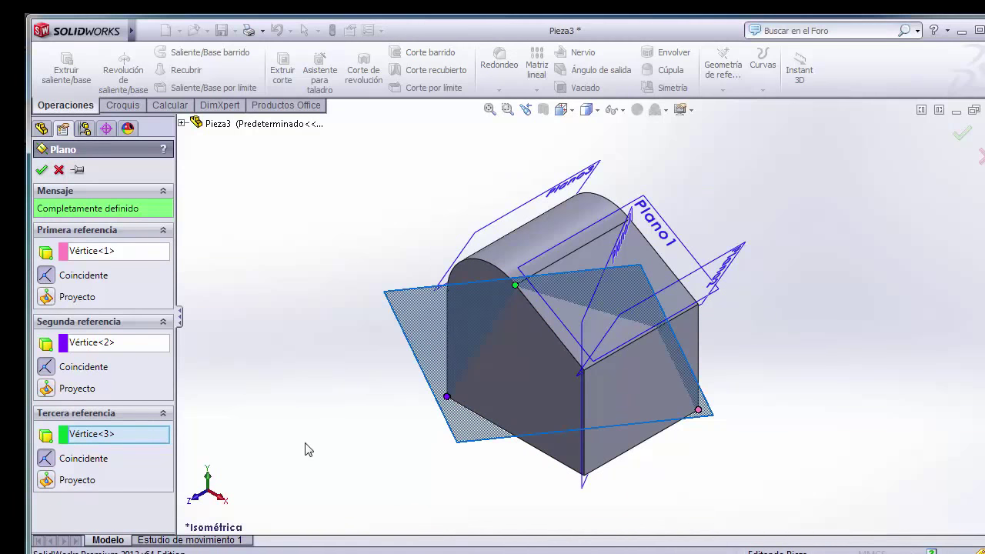
left_click(42, 170)
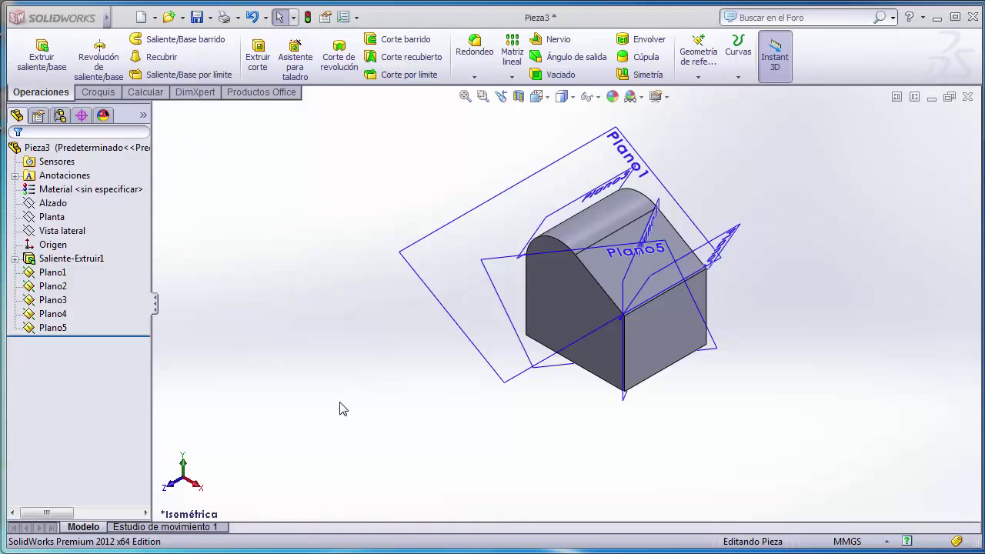
Step: Hide the reference planes Plano5 and Plano4
left_click(54, 328)
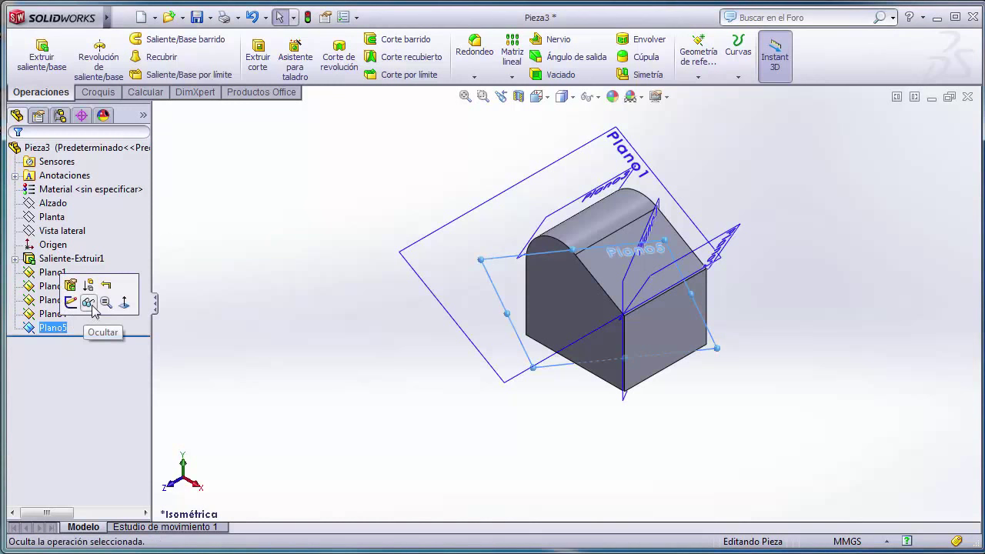
left_click(89, 304)
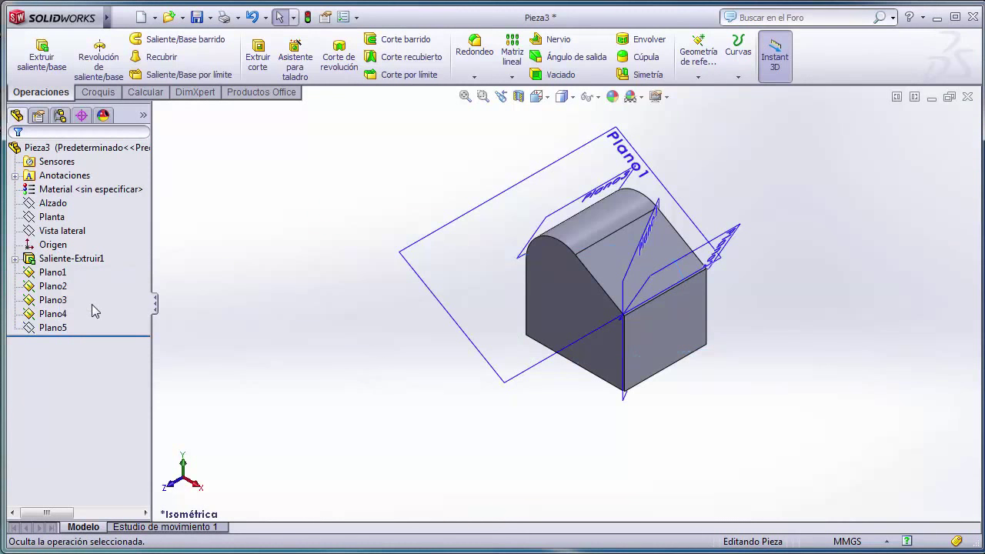
left_click(67, 317)
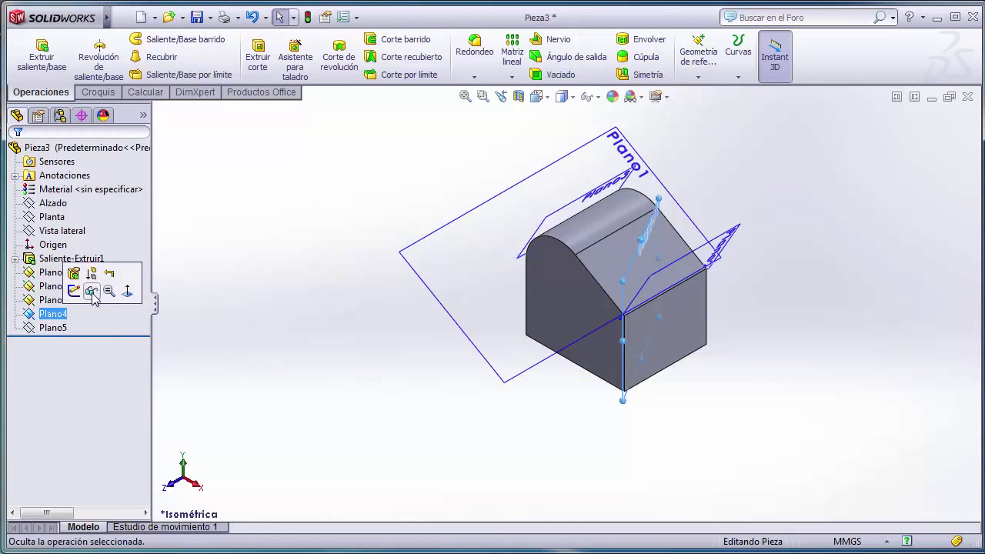
left_click(91, 290)
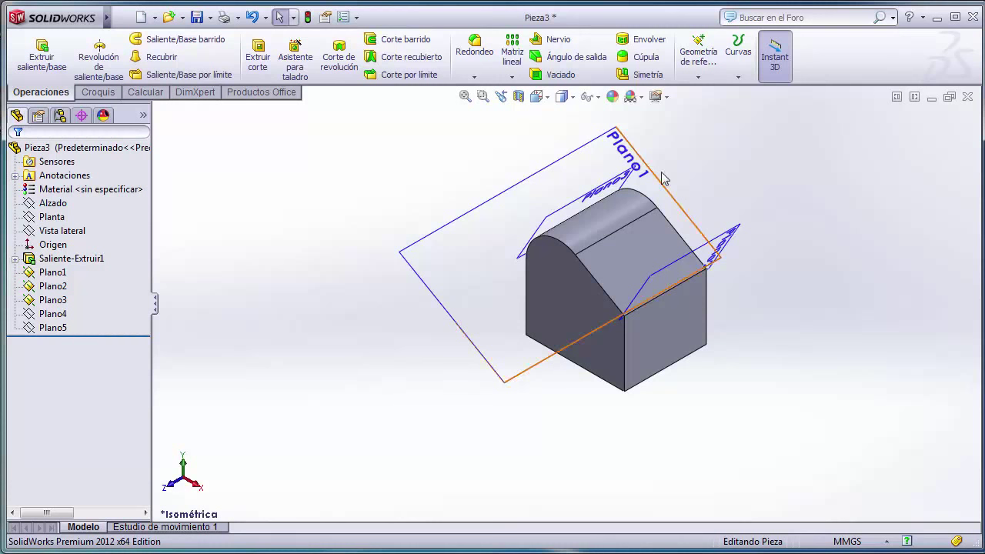
Step: Create a reference axis through the front vertex between the curved and sloped faces and the rear bottom corner below the slope
middle_click_drag(751, 300, 747, 247)
middle_click_drag(384, 376, 370, 393)
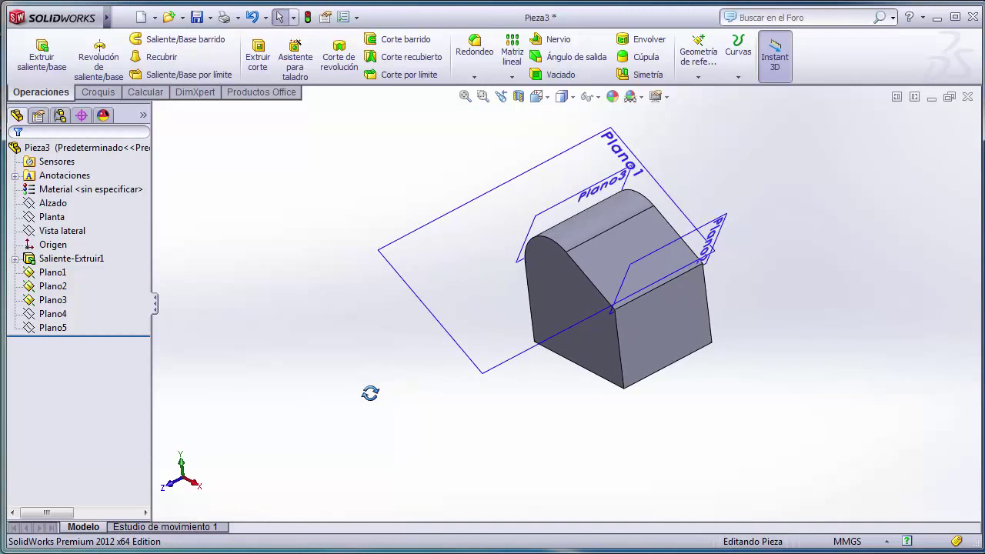
key("ctrl+7")
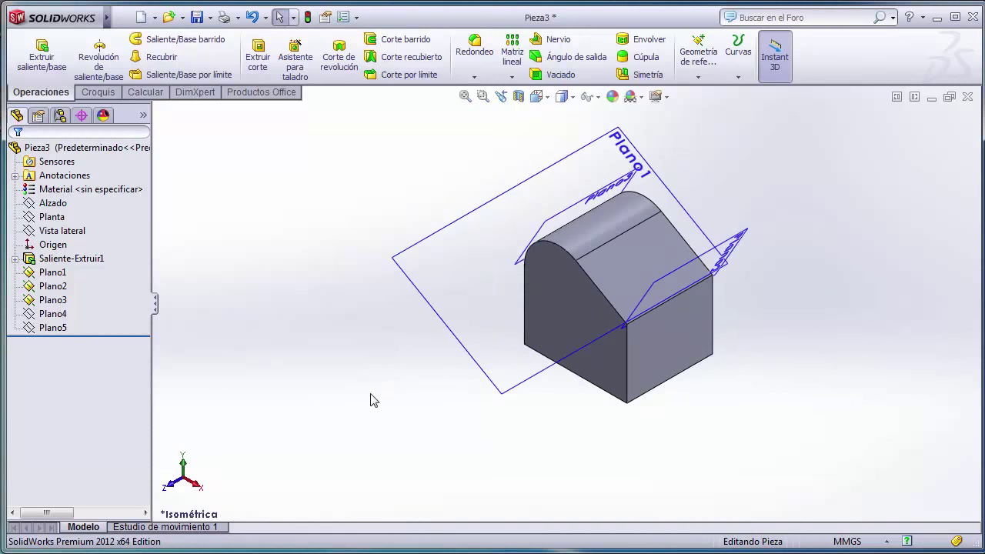
left_click(698, 77)
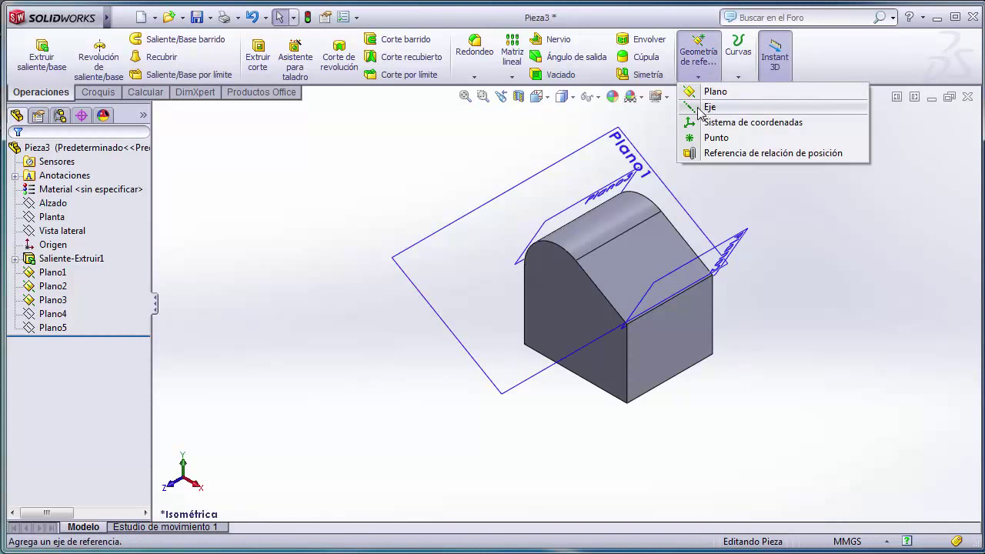
left_click(712, 109)
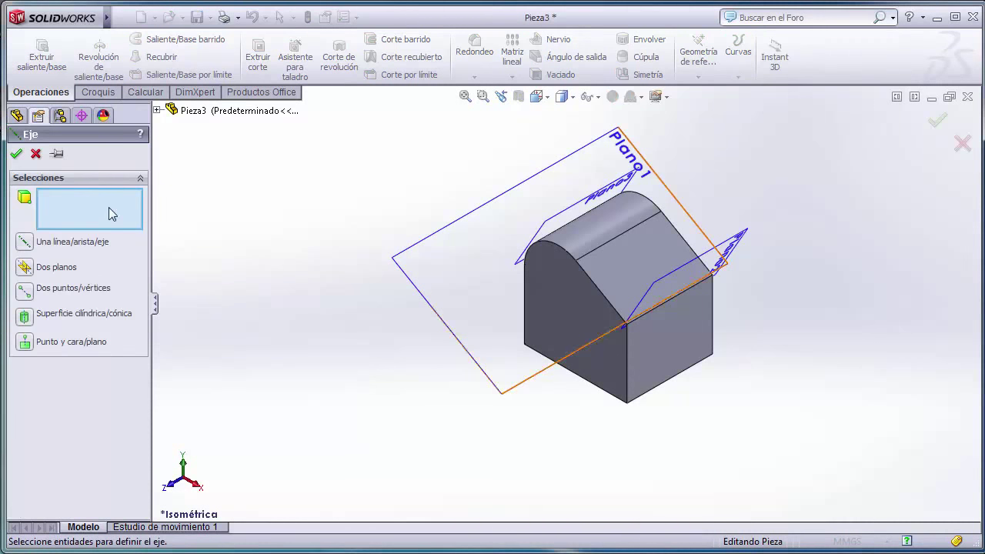
left_click(576, 262)
left_click(712, 353)
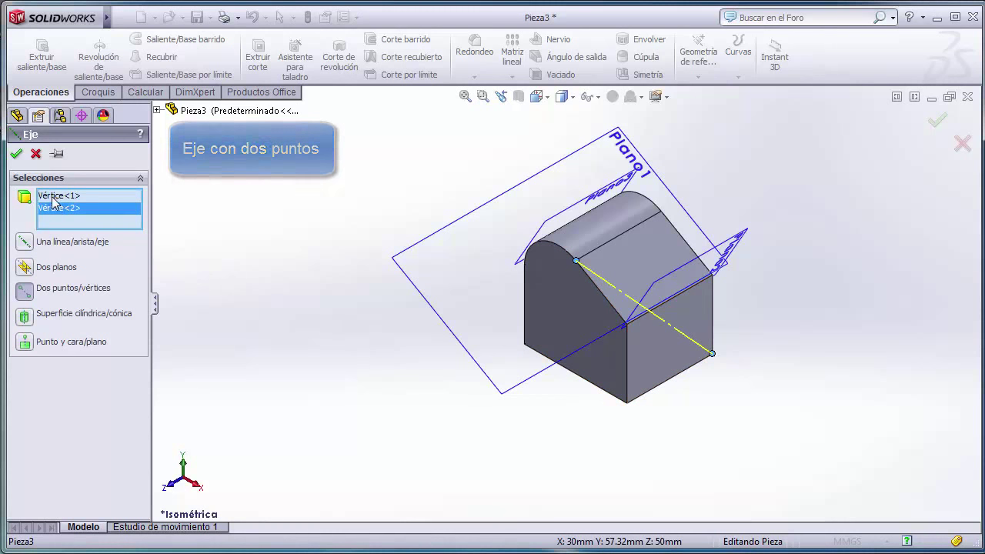
left_click(16, 154)
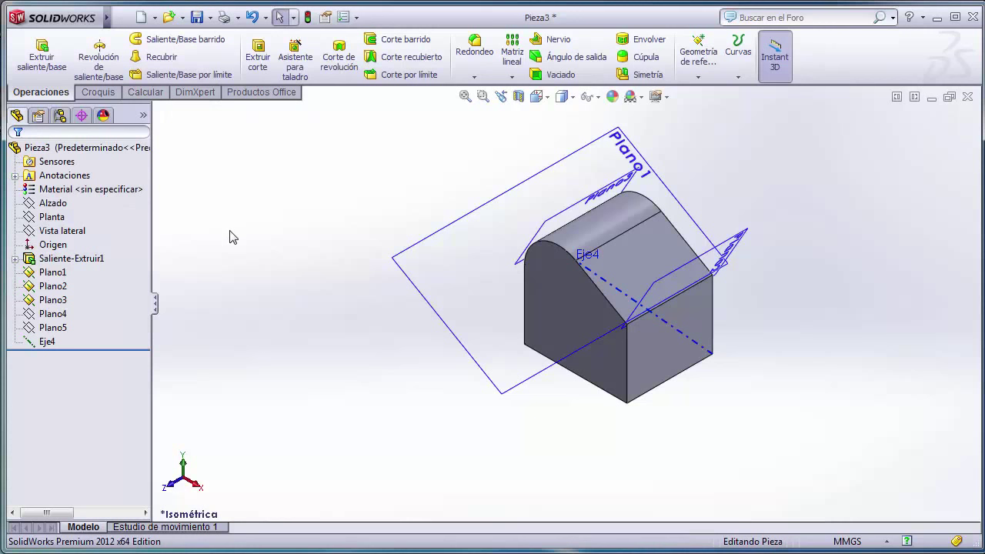
Step: Lengthen the two-point axis at both ends so it extends well beyond the solid
left_click(674, 334)
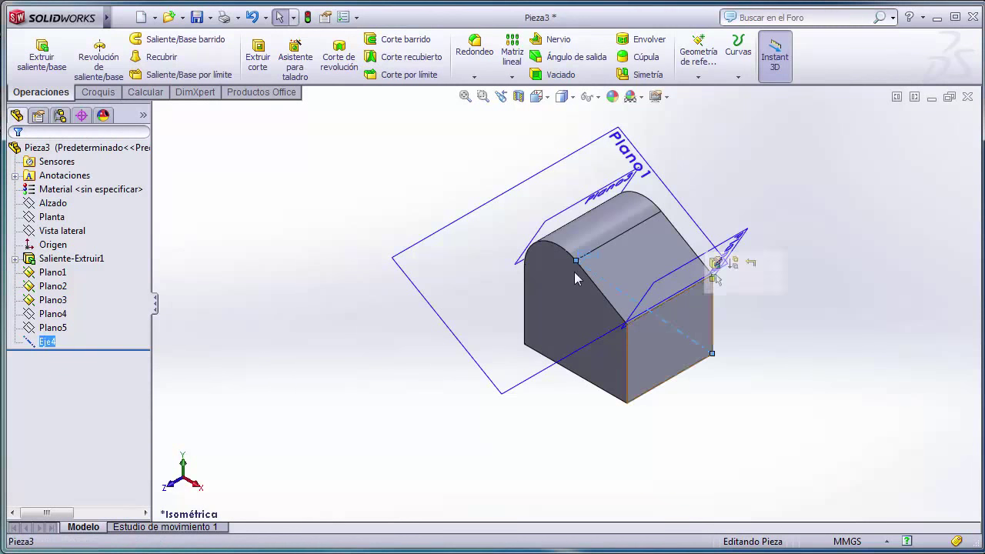
left_click_drag(576, 261, 458, 182)
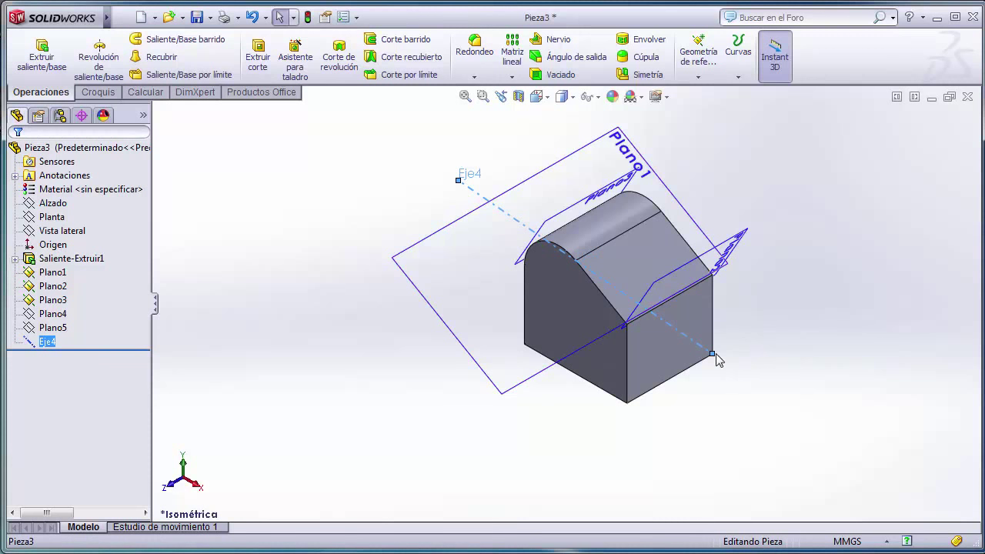
left_click_drag(710, 353, 836, 438)
left_click(770, 464)
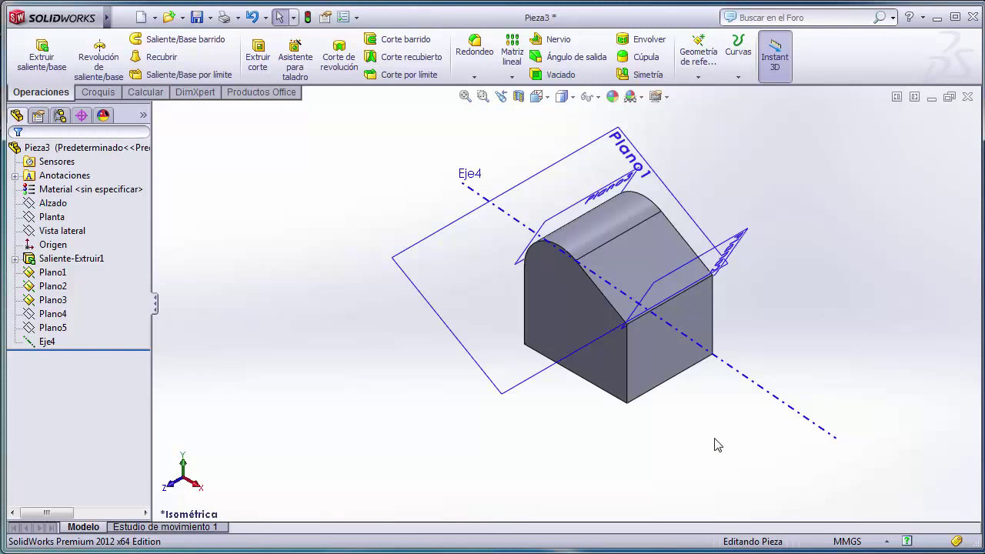
Step: Enlarge the displayed borders of Plano2 and Plano1 so the two planes visibly cross each other
middle_click_drag(716, 444, 745, 389)
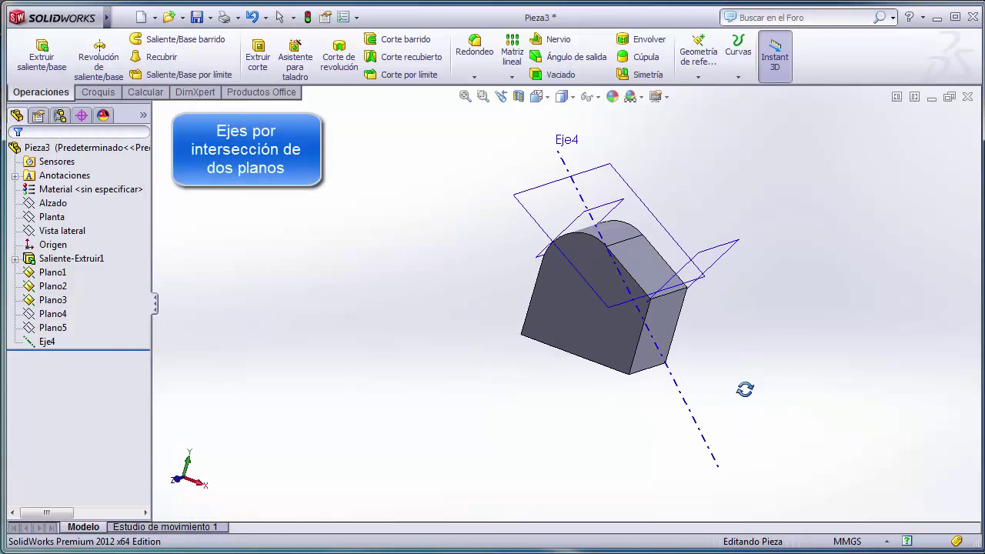
middle_click_drag(725, 299, 683, 311)
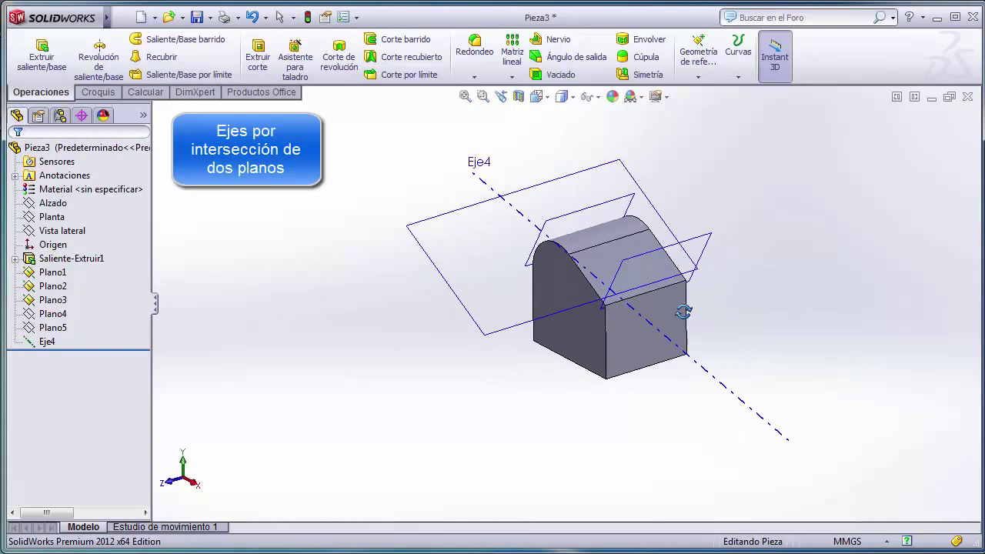
scroll(727, 289, "down", 1)
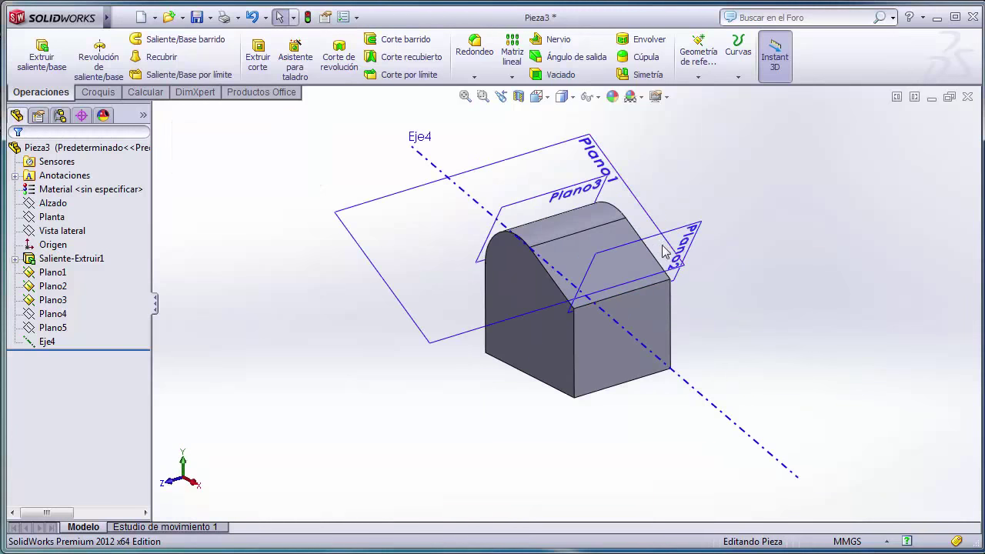
left_click(668, 231)
left_click_drag(736, 200, 802, 136)
left_click_drag(570, 314, 466, 408)
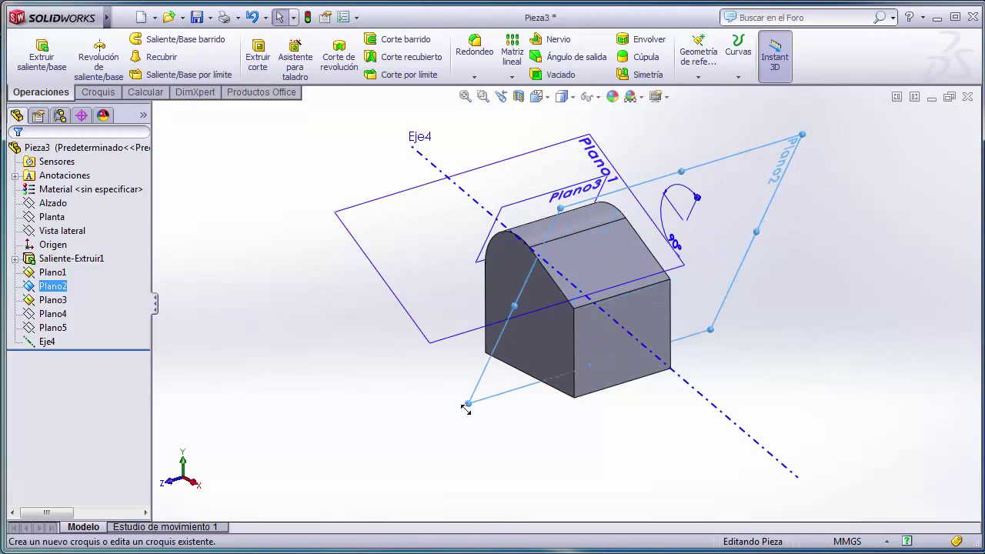
left_click(431, 346)
left_click_drag(429, 344, 582, 471)
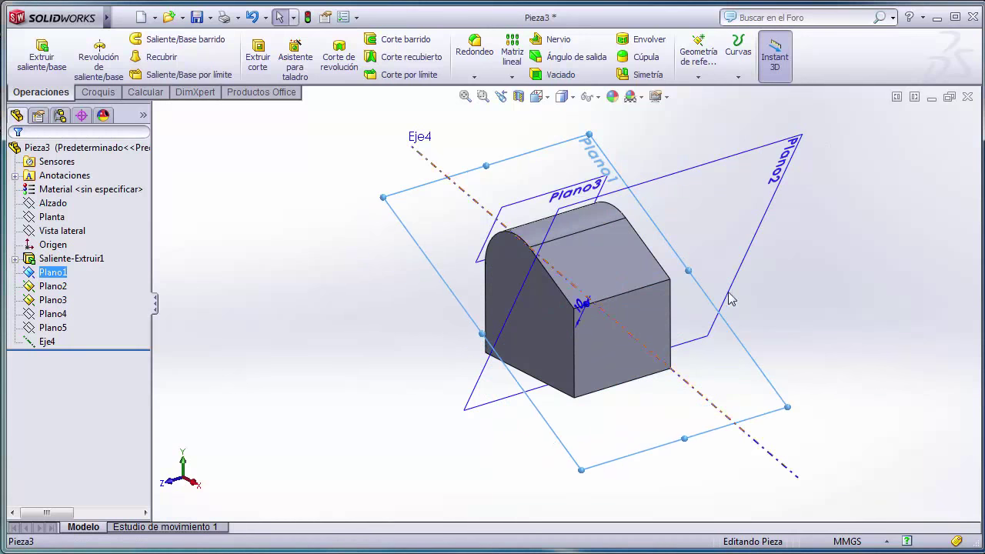
left_click(780, 326)
Step: Create a reference axis at the intersection of Plano1 and Plano2
middle_click_drag(781, 325, 708, 321)
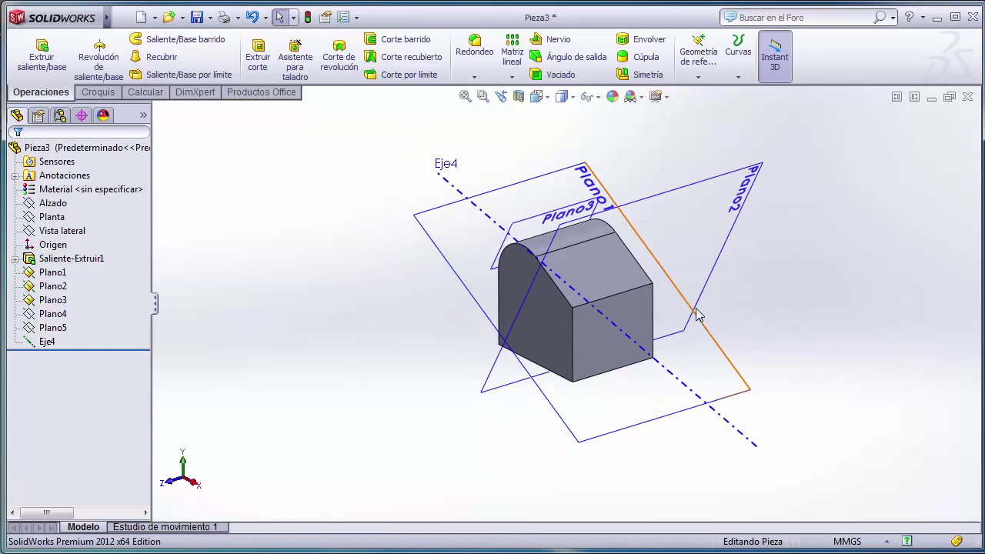
scroll(760, 305, "up", 1)
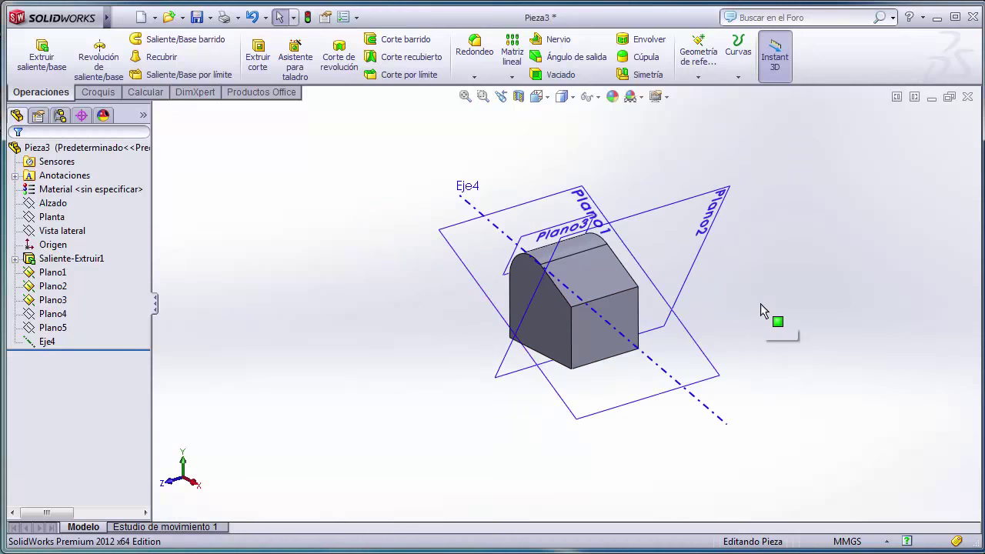
middle_click_drag(755, 304, 761, 330)
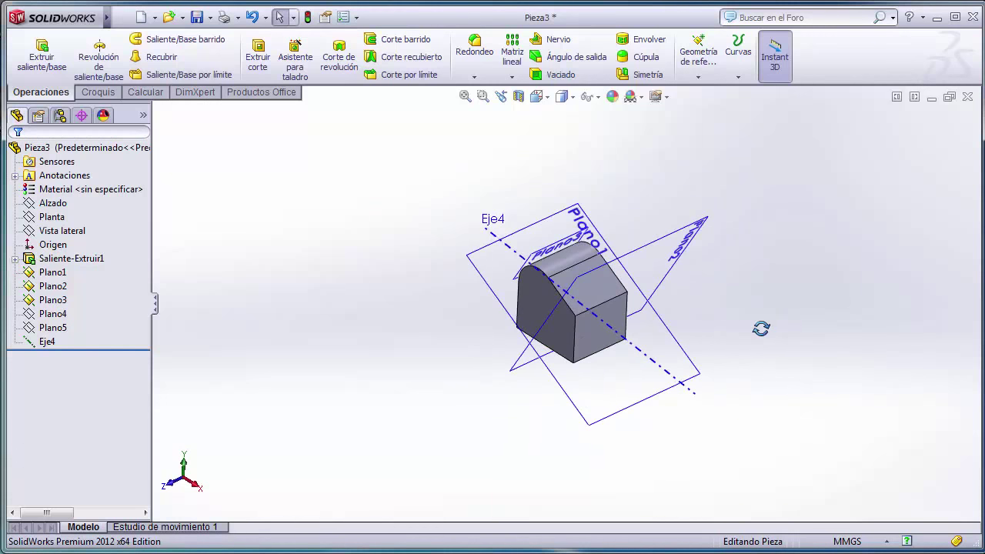
left_click(698, 77)
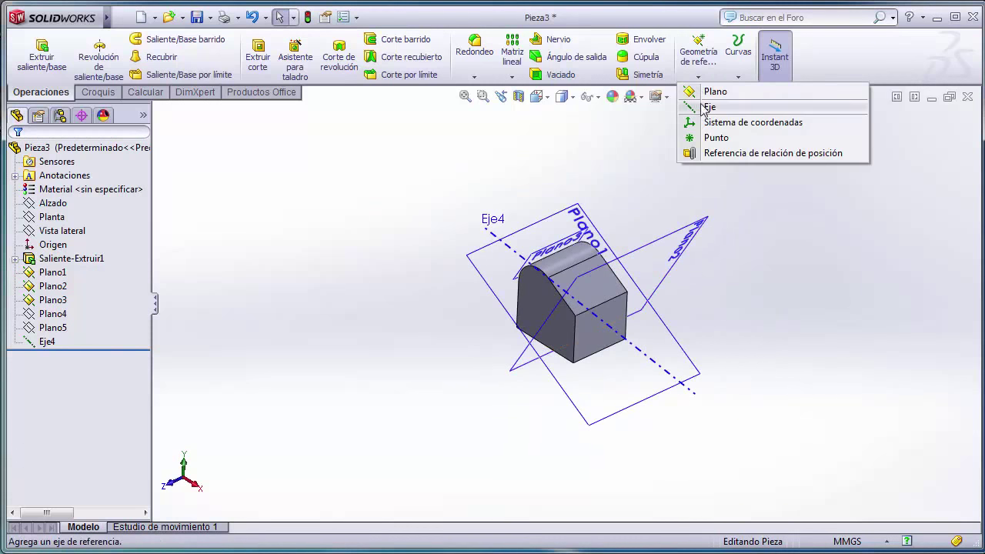
left_click(708, 108)
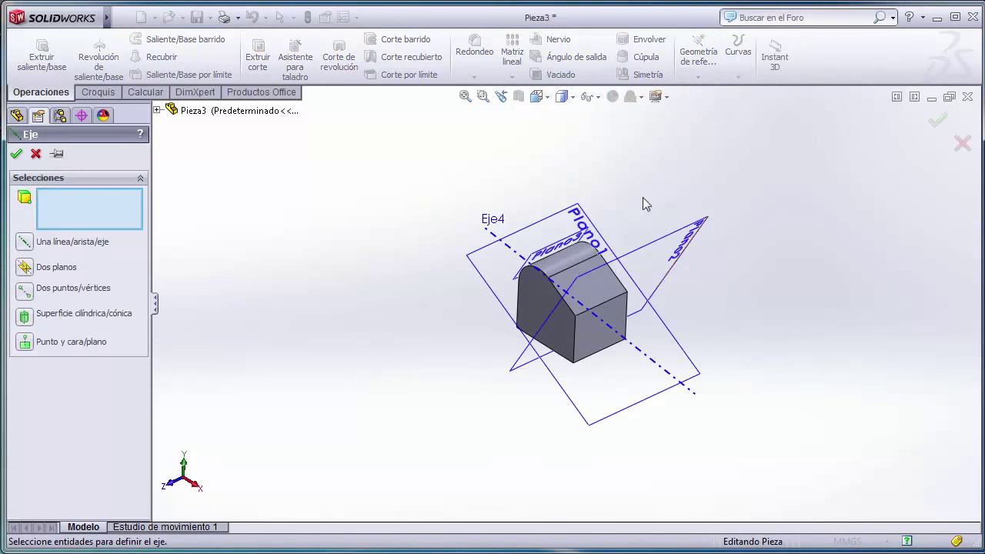
left_click(604, 237)
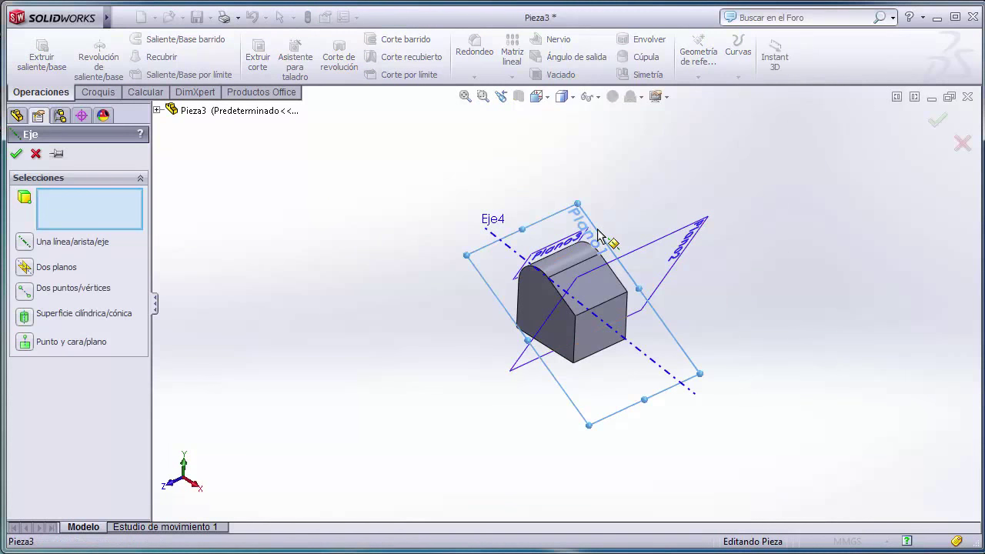
left_click(649, 254)
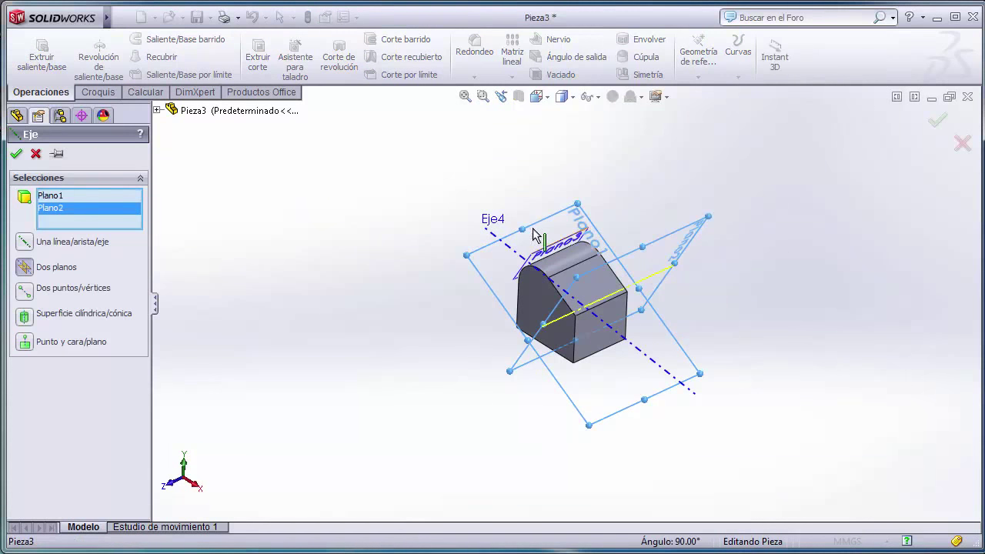
left_click(16, 153)
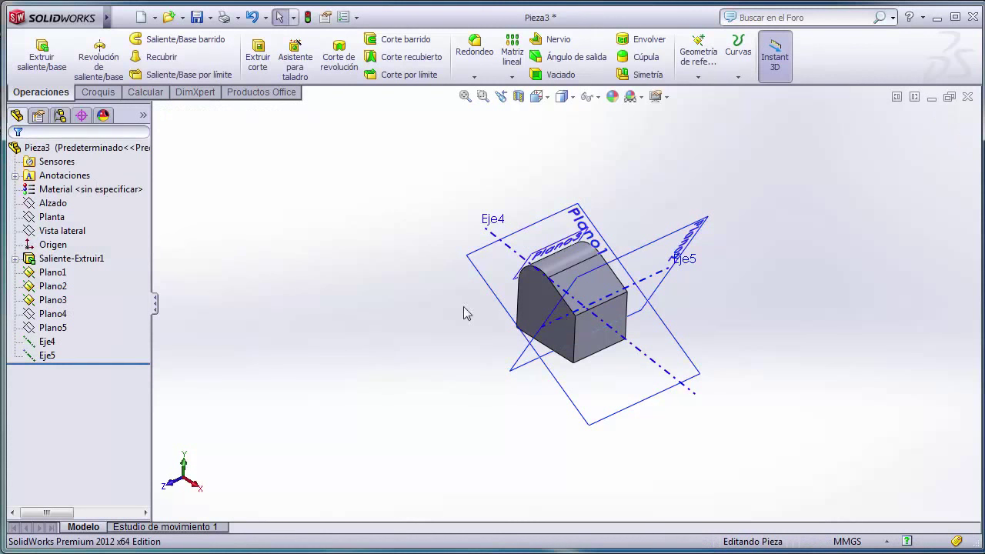
Step: Lengthen the two-plane intersection axis at both ends so it extends well beyond the solid
scroll(565, 324, "down", 5)
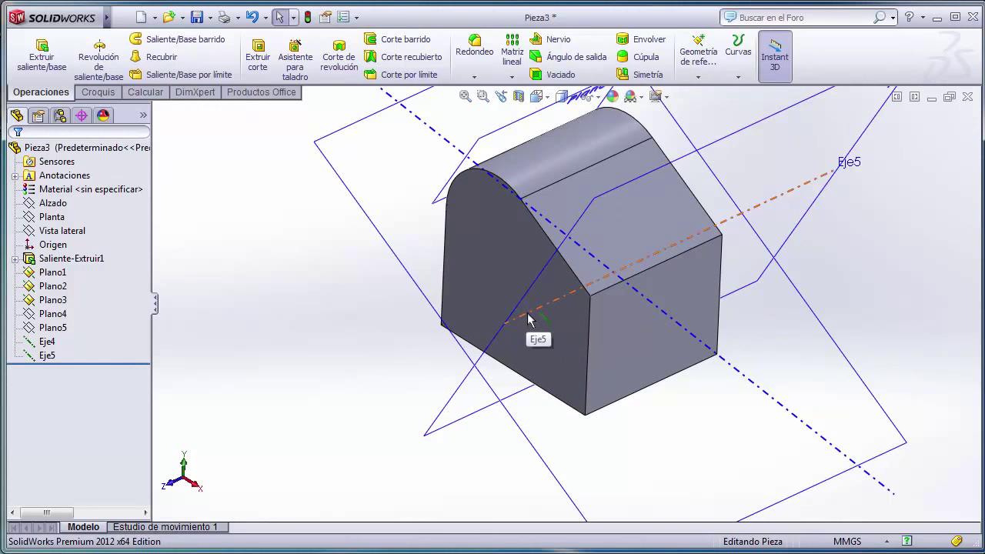
left_click(512, 317)
left_click_drag(504, 323, 394, 374)
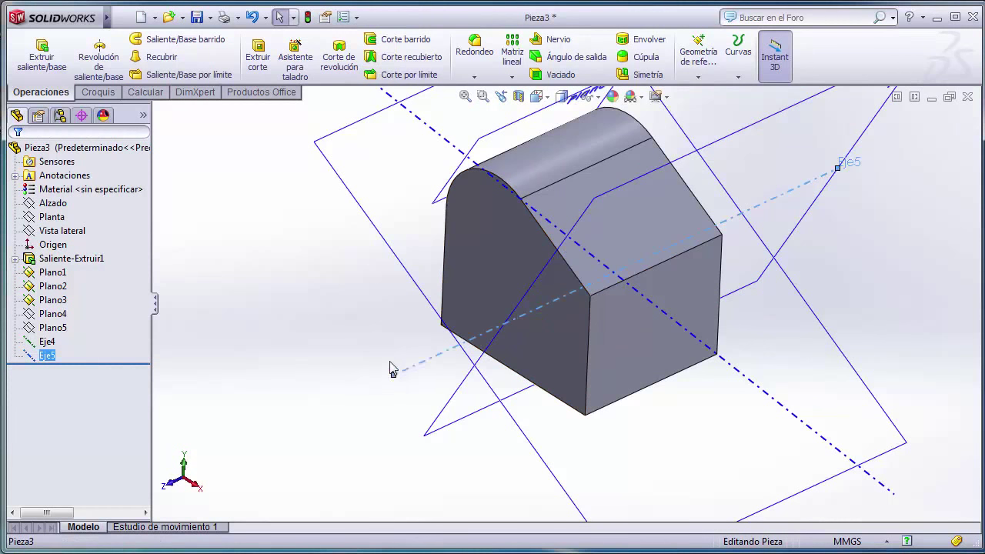
left_click_drag(837, 168, 897, 142)
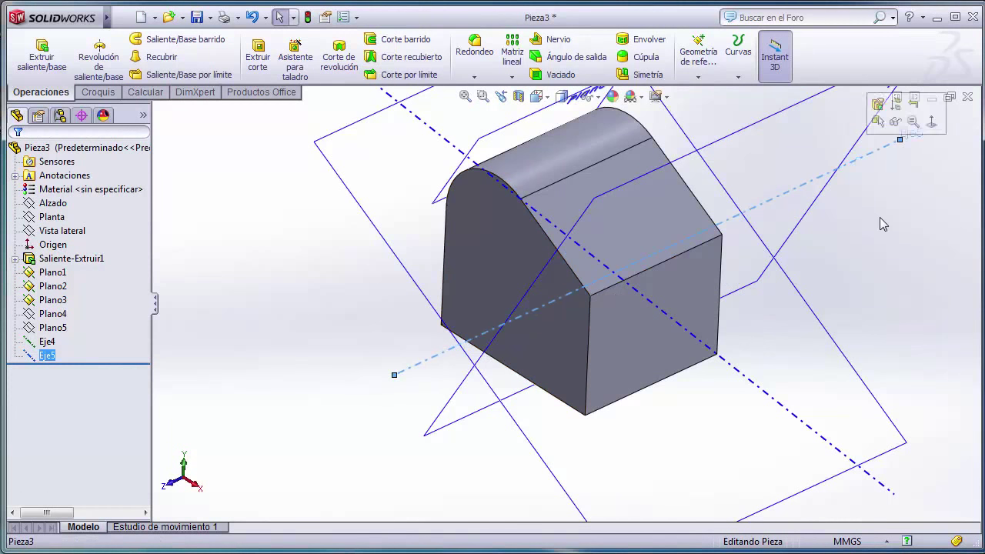
Step: View the model normal to Plano1 and extend the plane's border beyond the rear face of the solid
scroll(879, 220, "up", 4)
mouse_move(797, 230)
middle_mouse_down()
mouse_move(784, 270)
mouse_move(797, 209)
mouse_move(800, 215)
middle_mouse_up()
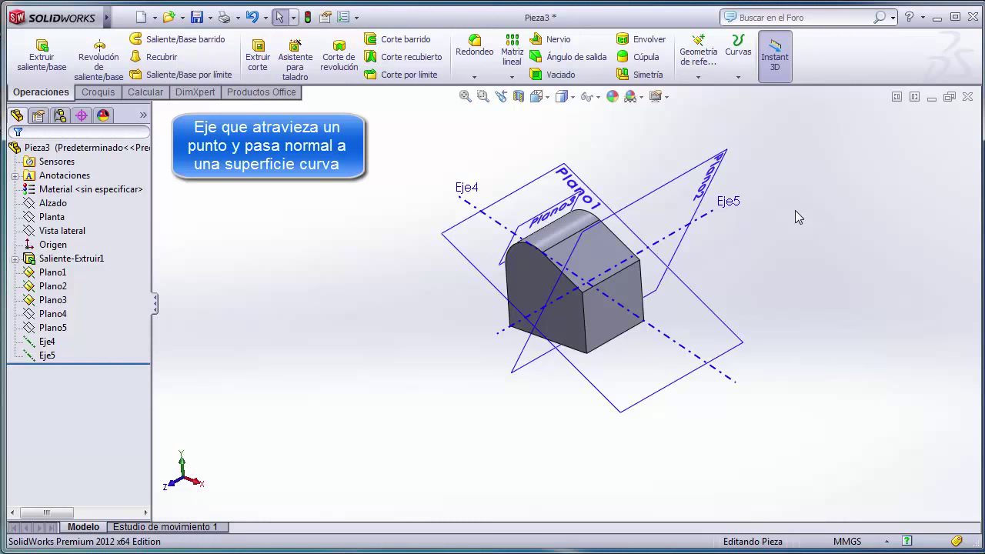
middle_click_drag(752, 266, 803, 250)
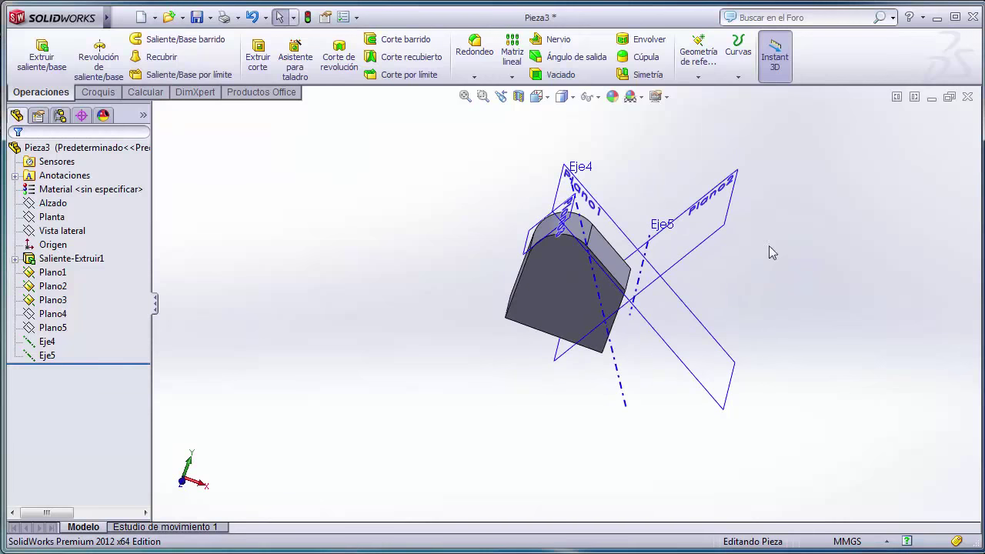
left_click(611, 223)
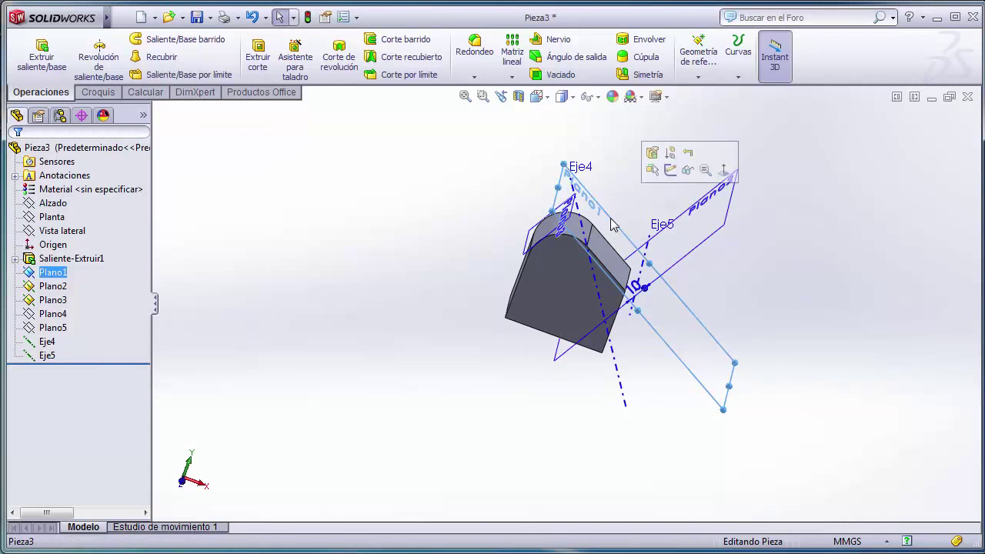
left_click(723, 170)
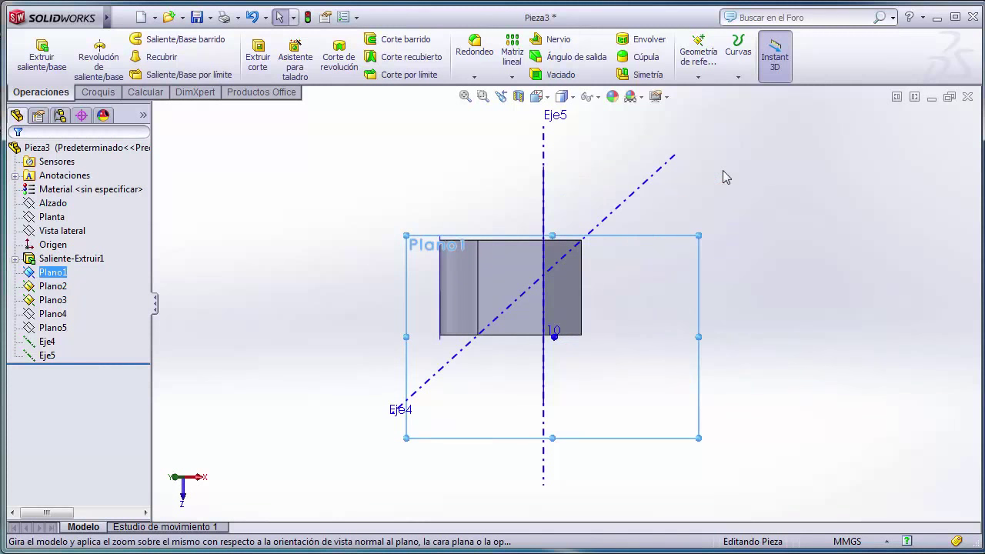
left_click_drag(553, 235, 552, 151)
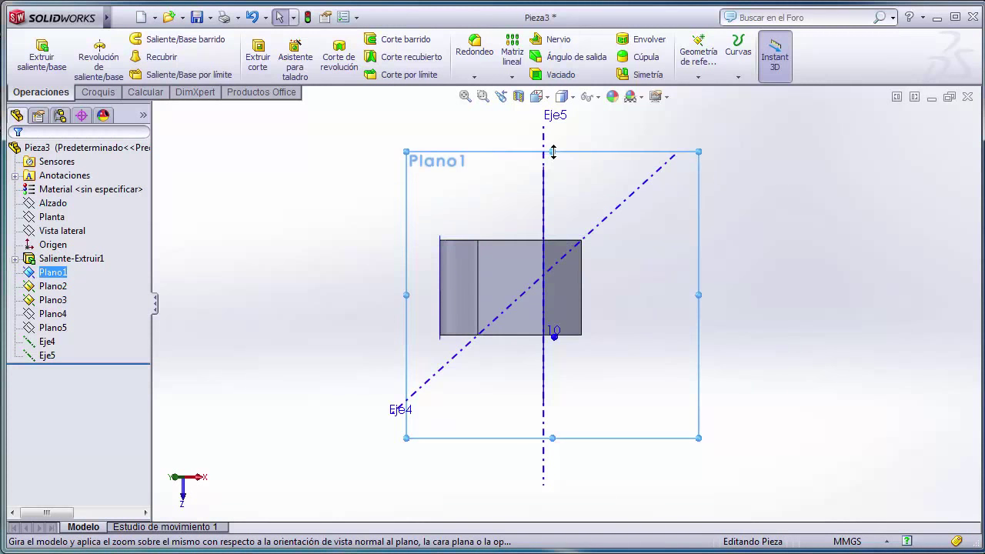
Step: Sketch a single point on Plano1 over the curved face, at about X -7.5, Y -25.5, and exit the sketch
left_click(99, 92)
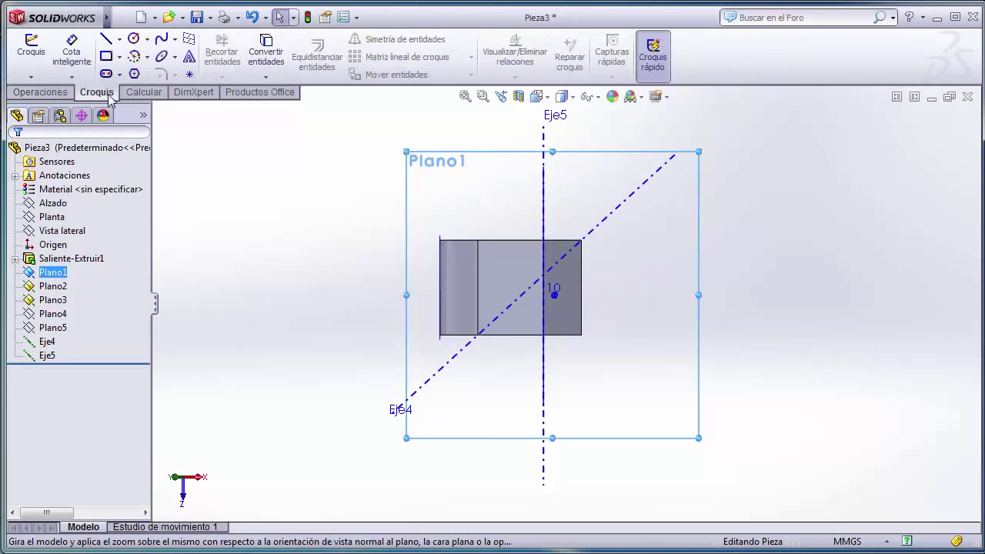
left_click(189, 74)
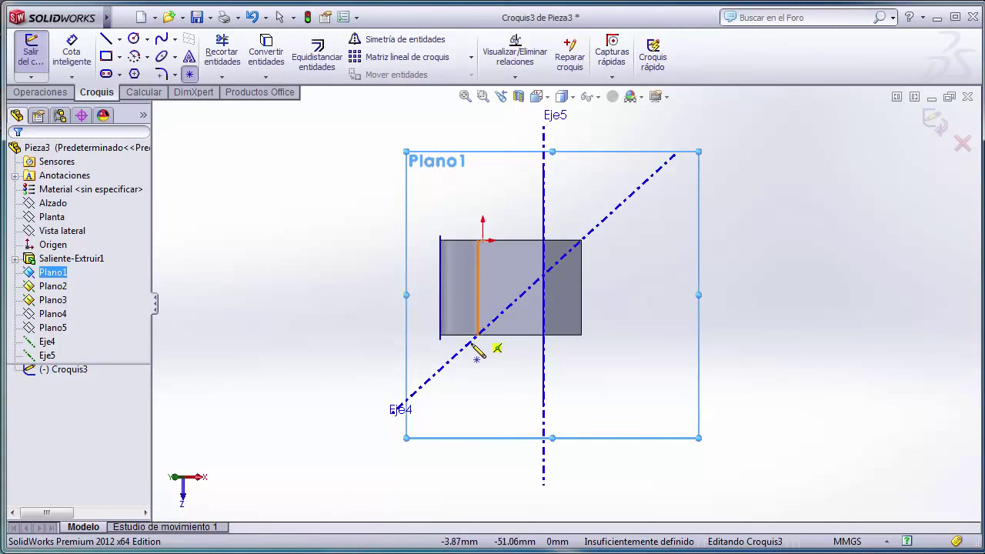
left_click(468, 289)
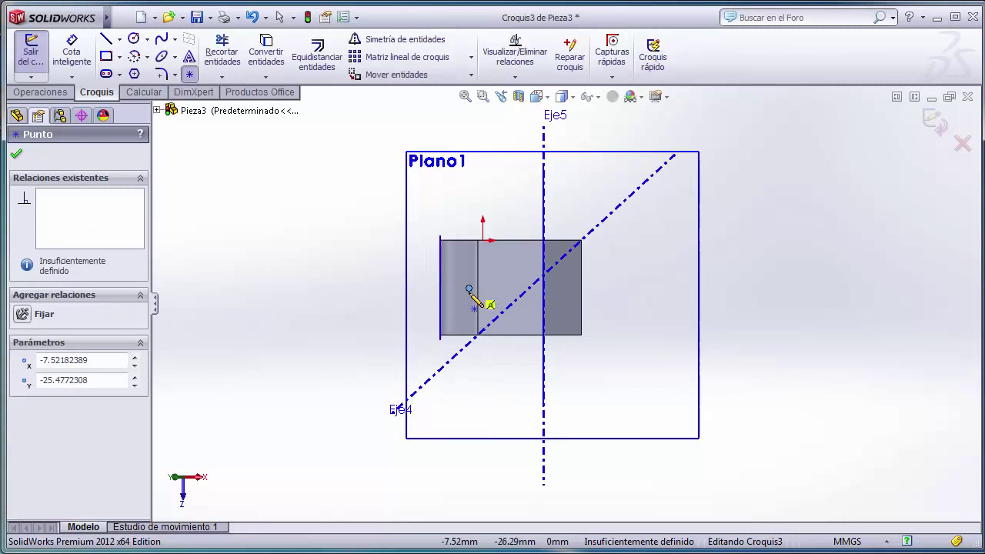
left_click(934, 123)
Step: Create a reference axis through the sketched point and normal to the curved face
middle_click_drag(814, 234, 759, 150)
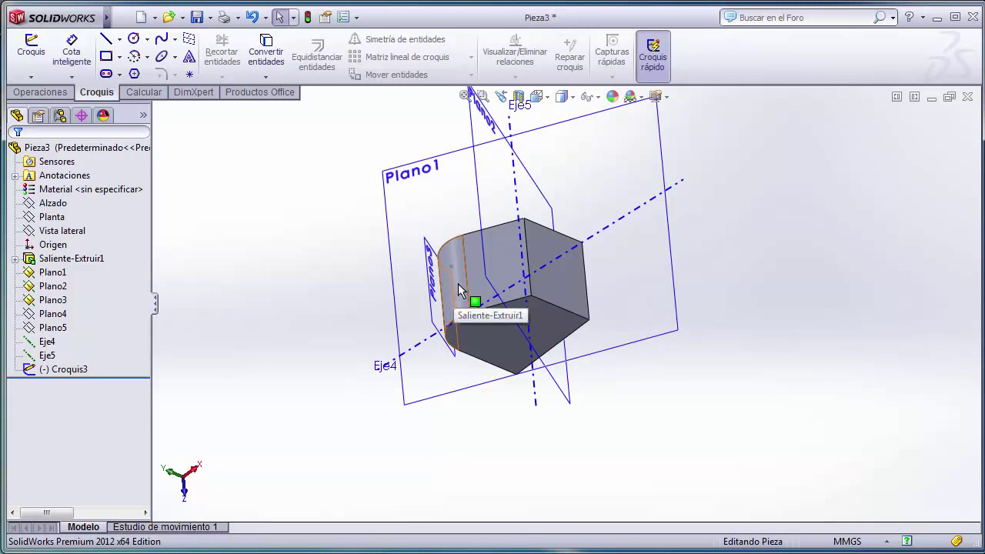
left_click(49, 97)
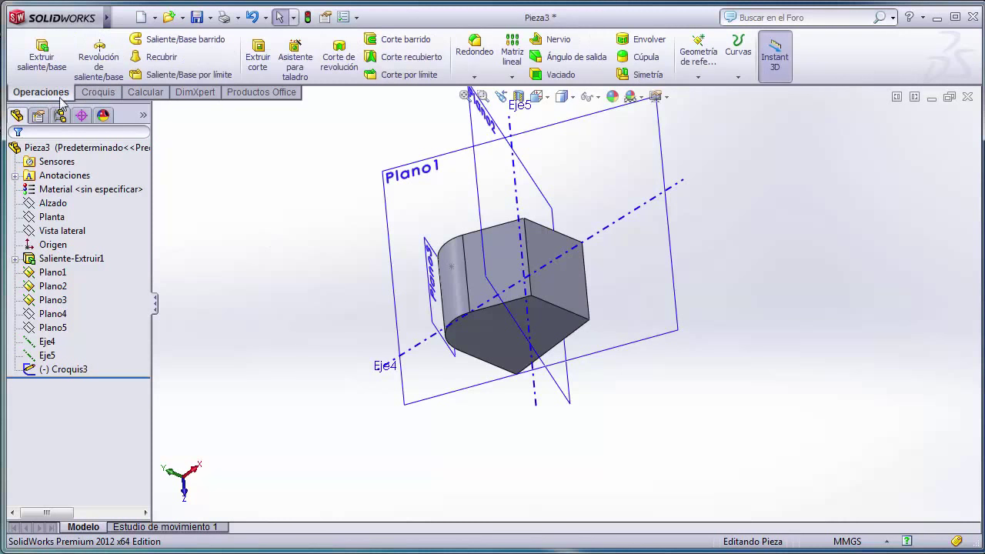
left_click(698, 76)
left_click(709, 108)
middle_click_drag(681, 435, 681, 395)
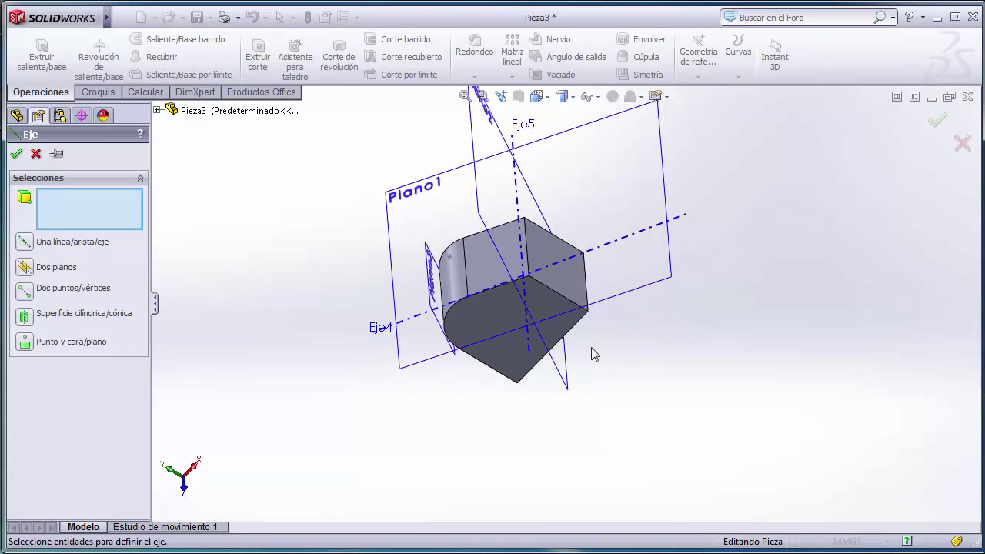
left_click(451, 263)
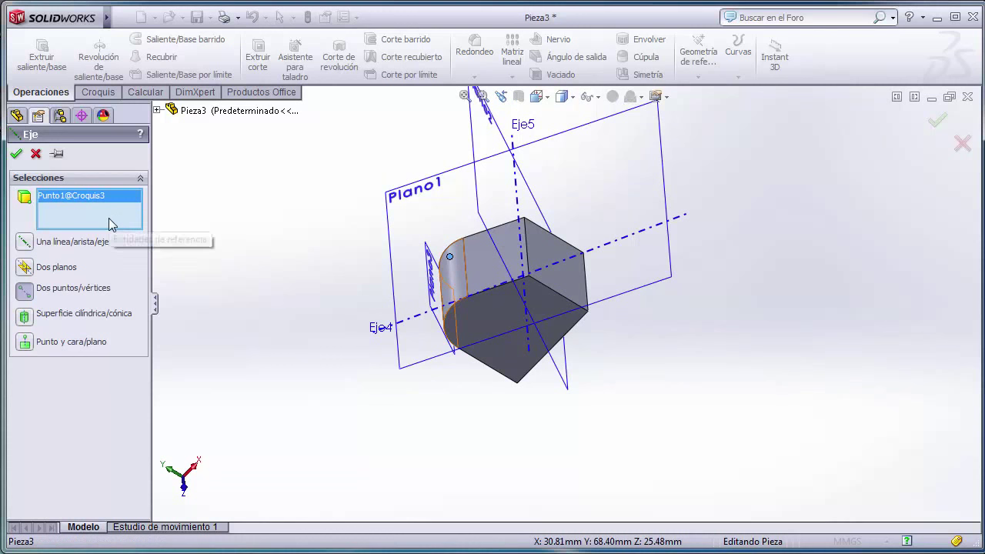
left_click(459, 282)
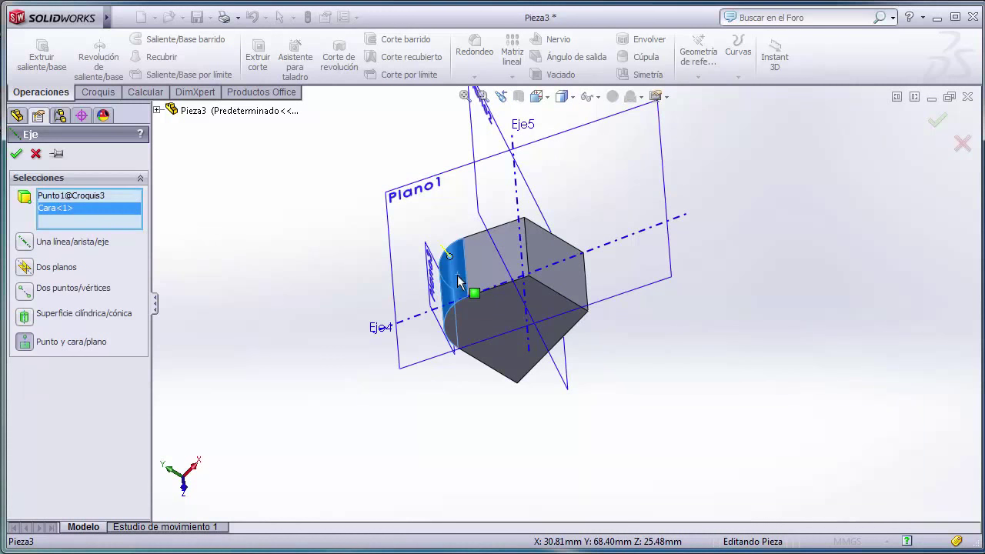
left_click(17, 154)
left_click(158, 216)
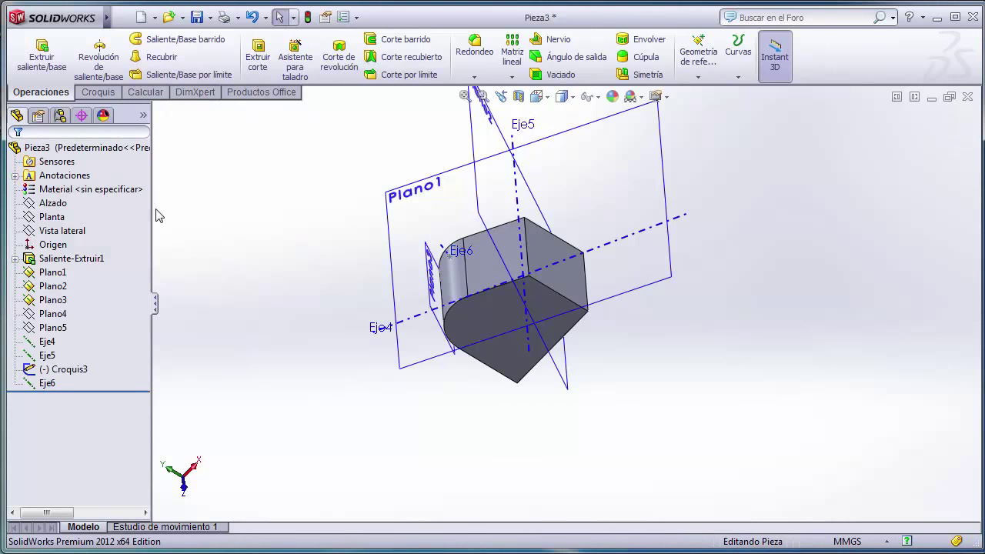
Step: In the front view, lengthen the axis normal to the curved face at both ends so it reaches into the solid
key("ctrl+1")
scroll(494, 234, "down", 3)
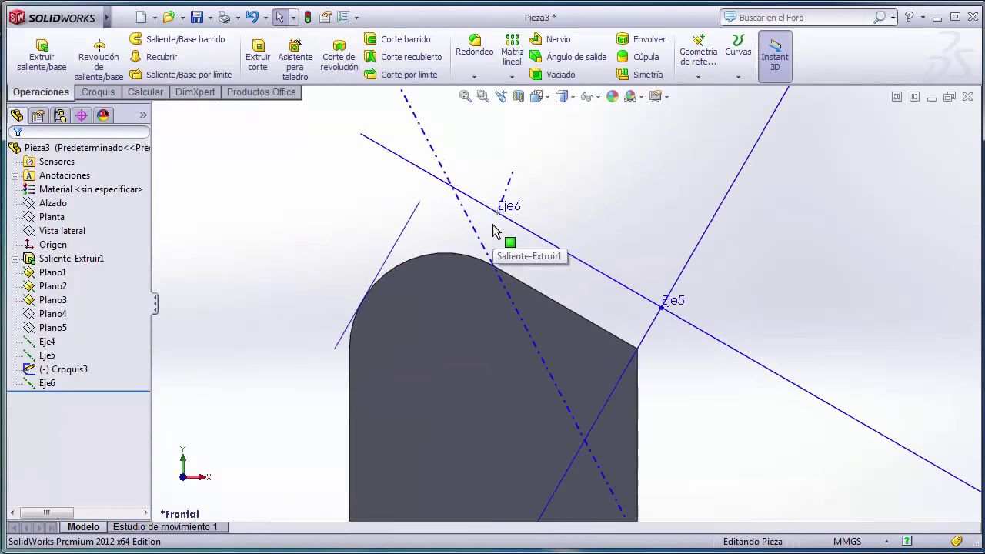
left_click(501, 205)
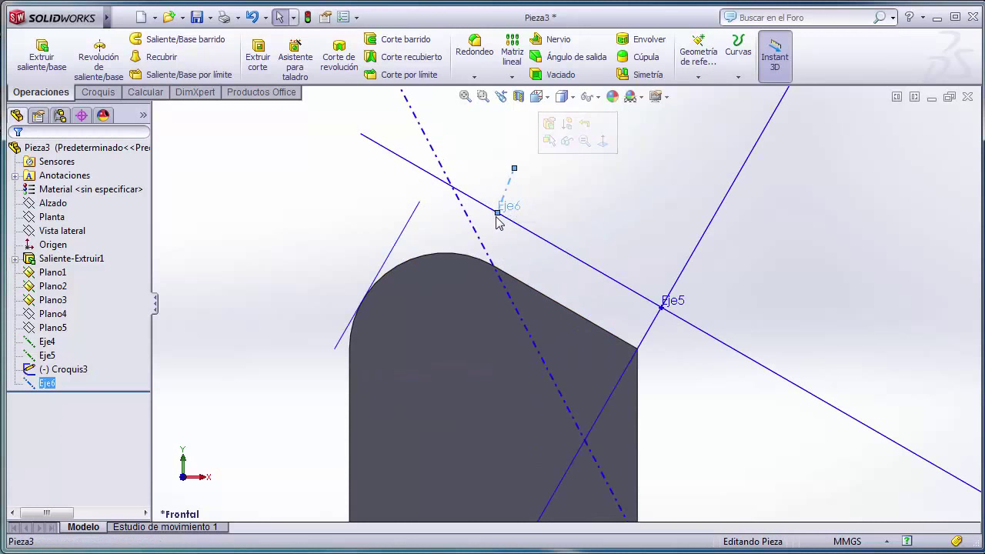
left_click_drag(497, 216, 439, 375)
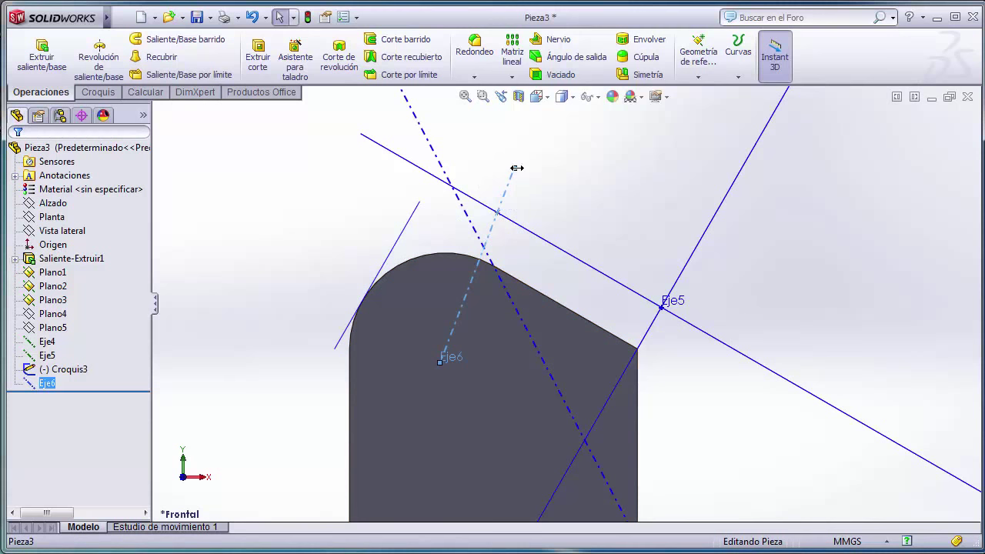
left_click(544, 179)
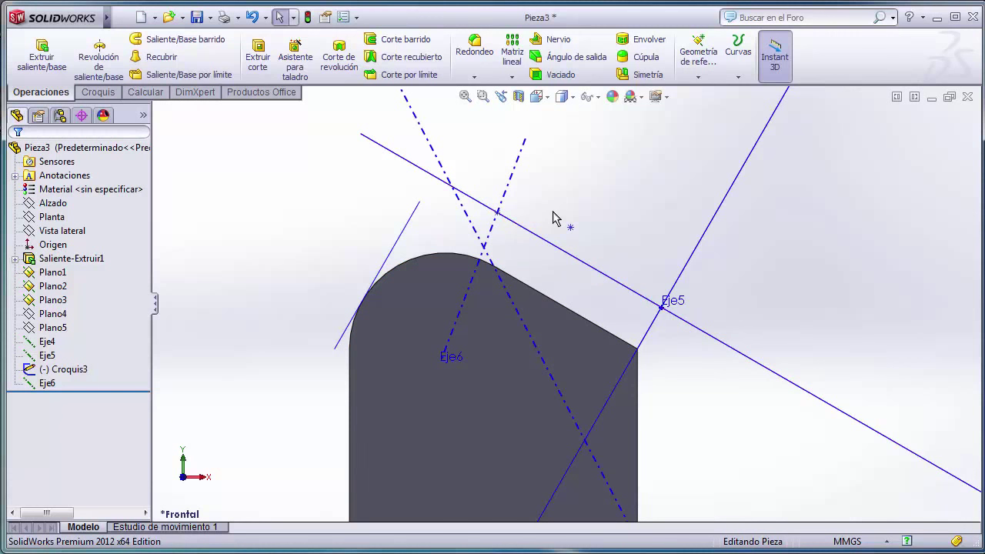
Step: Show the part in isometric view and hide all reference planes and axes
scroll(556, 218, "up", 1)
key("ctrl+7")
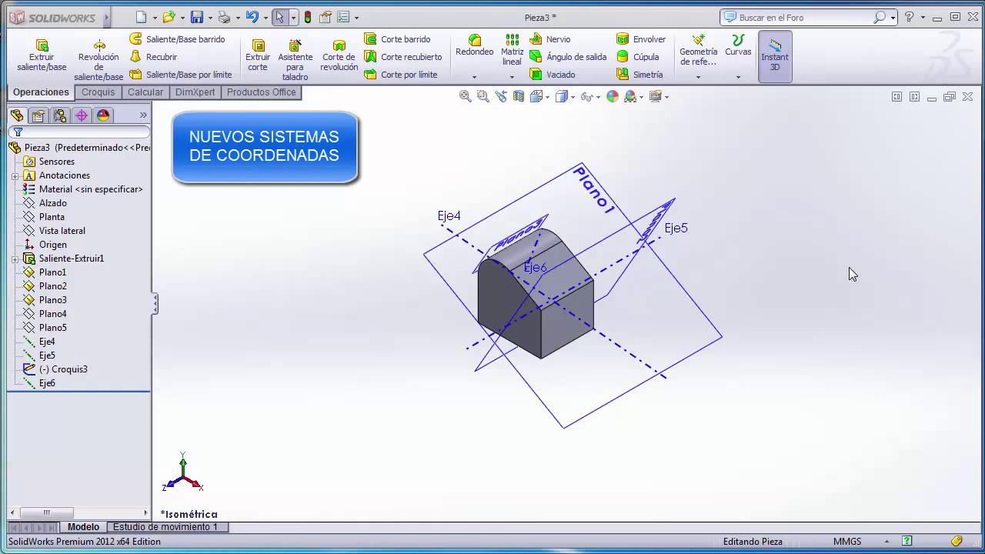
left_click(599, 97)
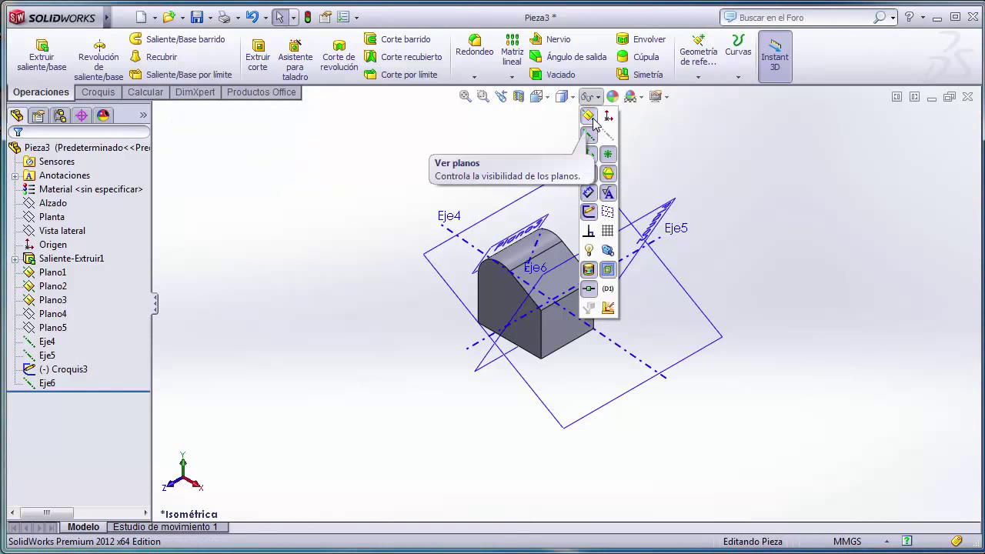
left_click(590, 117)
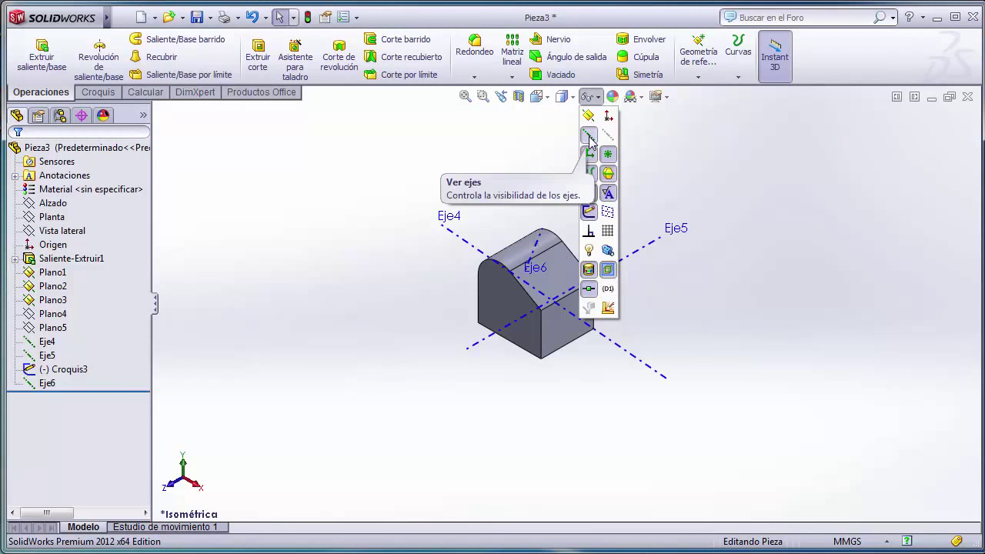
left_click(590, 137)
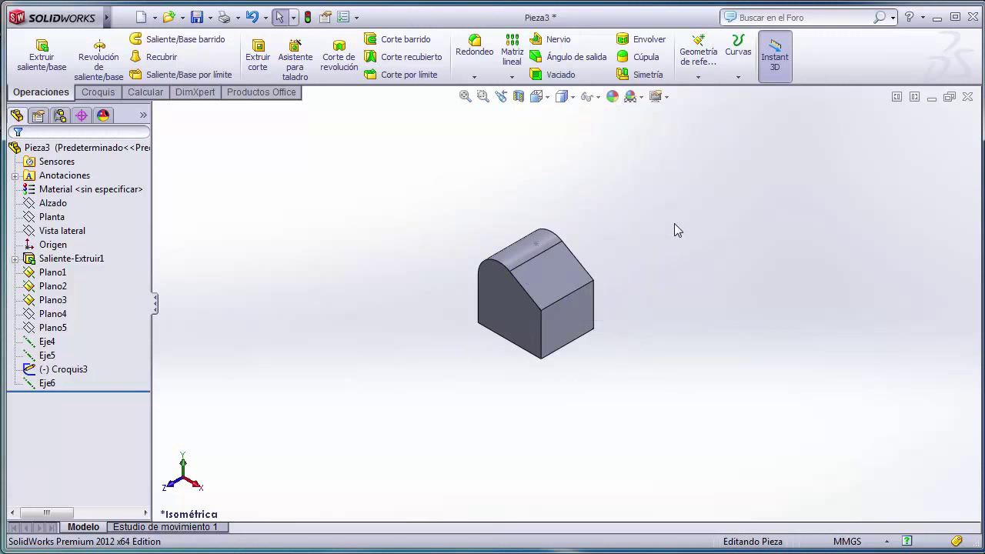
Step: Start a coordinate system with its origin at the front lower corner of the sloped face and its X axis along that face's lower edge
left_click(465, 96)
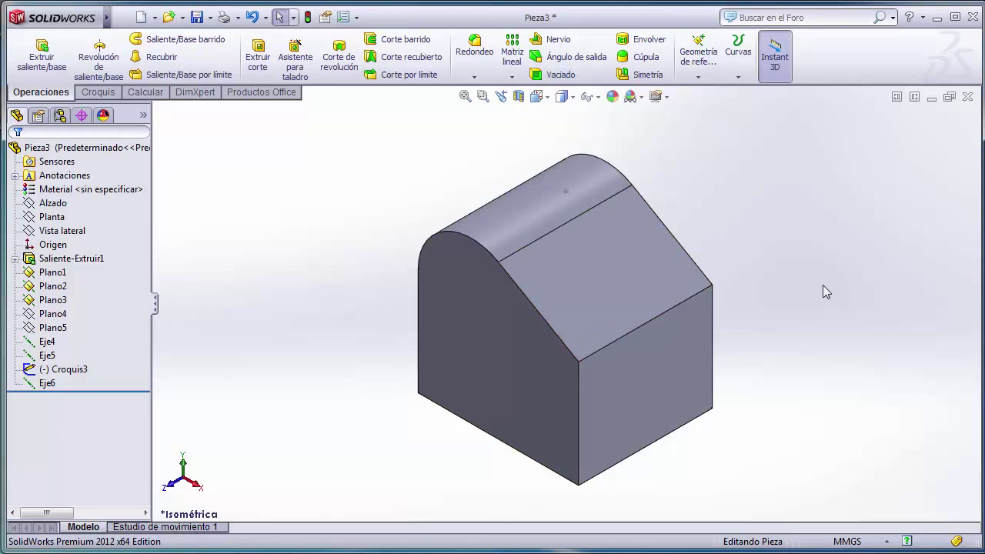
left_click(698, 77)
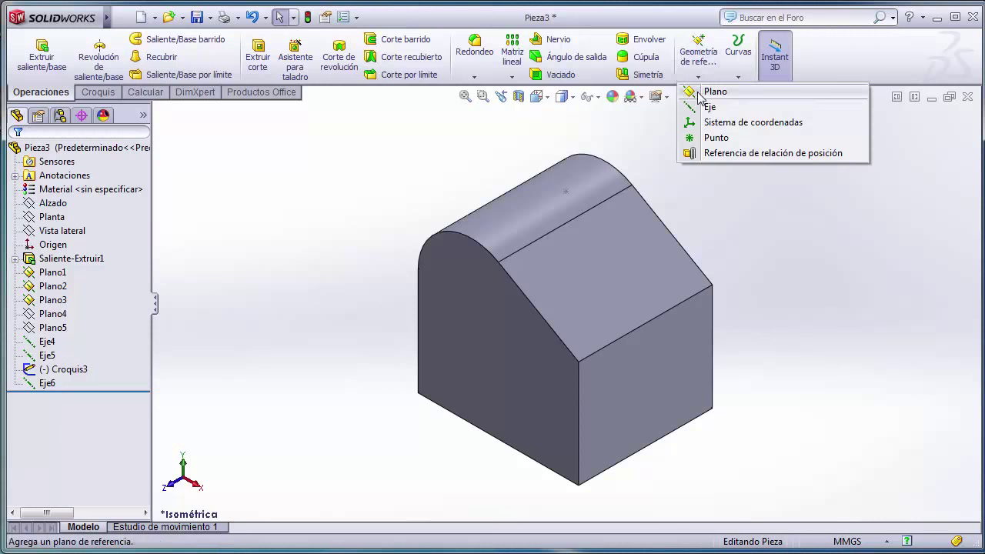
left_click(713, 122)
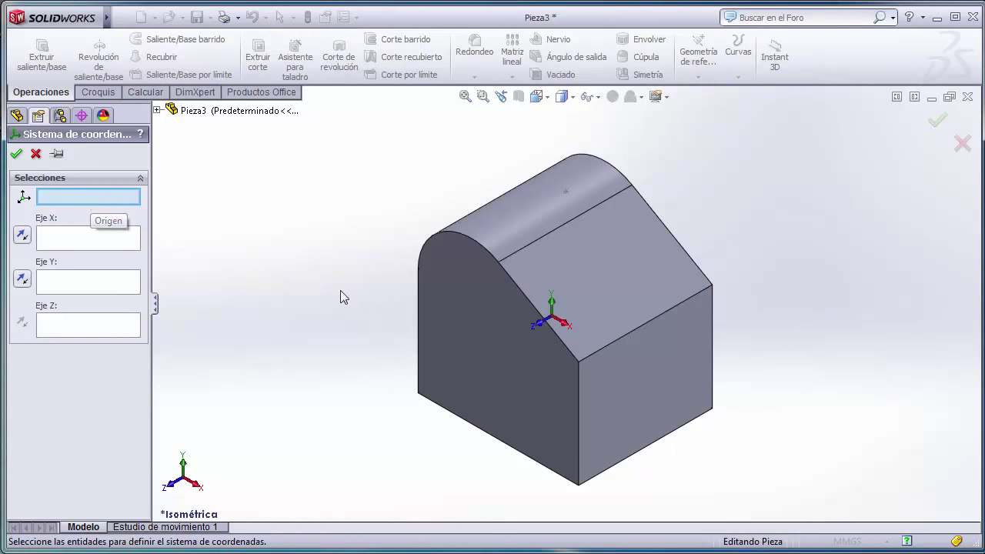
left_click(577, 362)
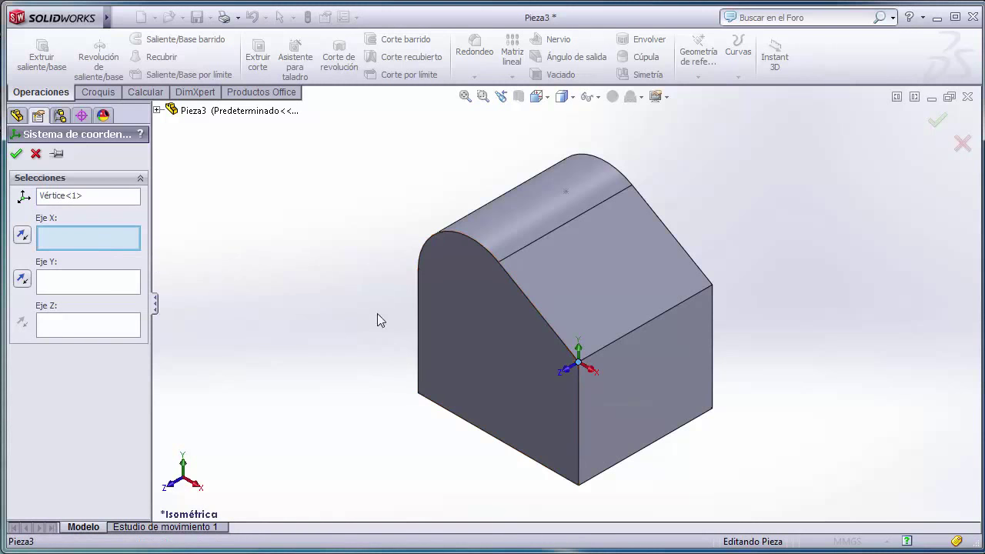
left_click(613, 345)
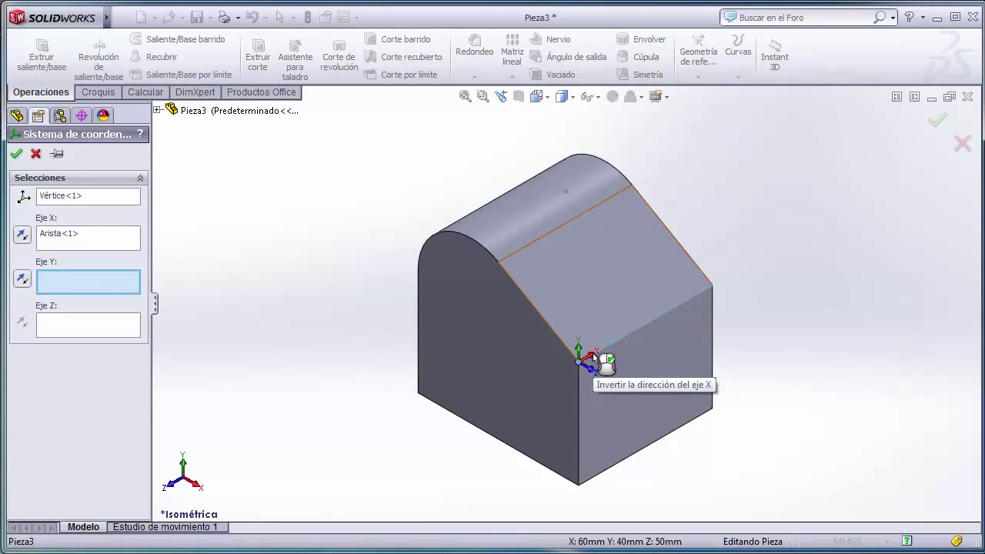
left_click(23, 235)
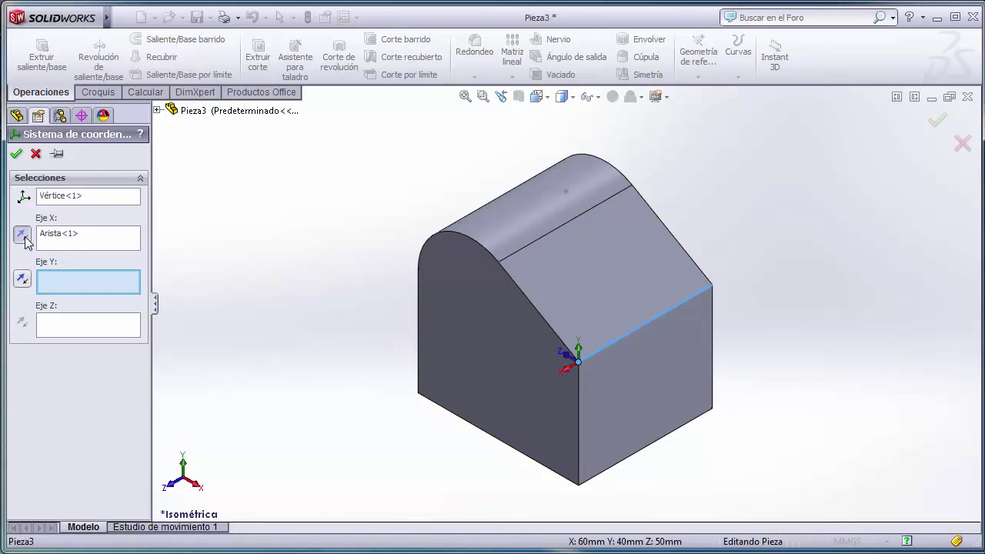
left_click(23, 238)
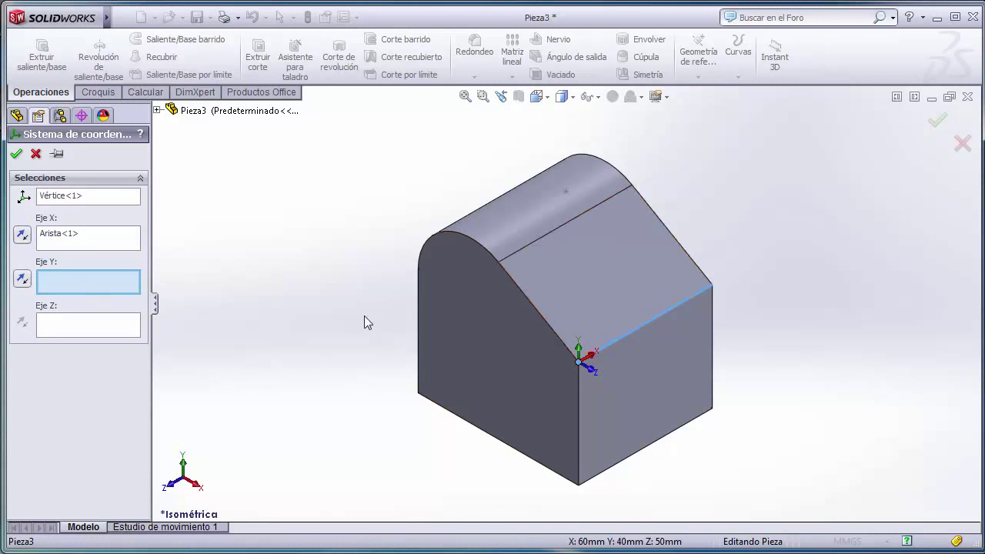
Step: Align the coordinate system's Y axis with the front inclined edge, pointing up the slope, and create it
left_click(556, 334)
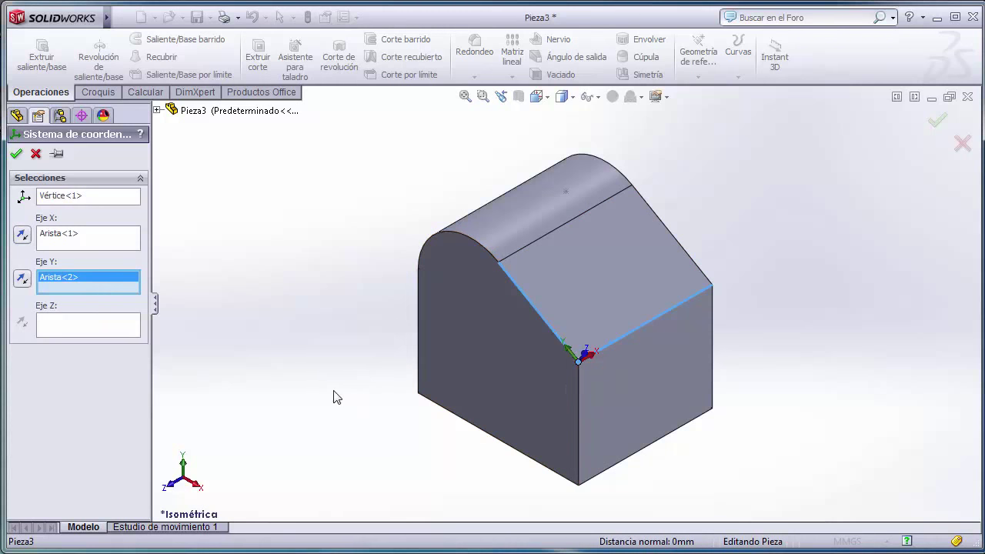
left_click(23, 279)
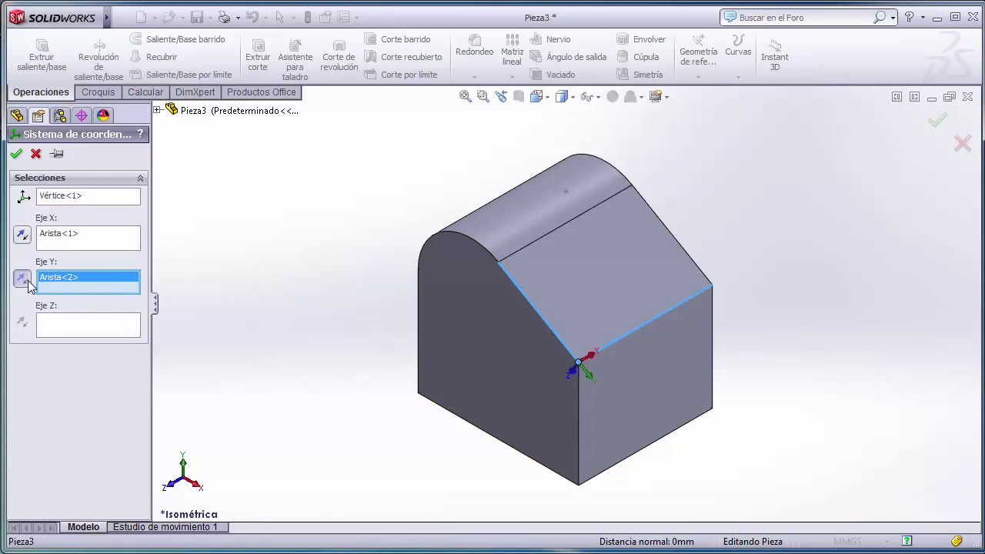
left_click(23, 278)
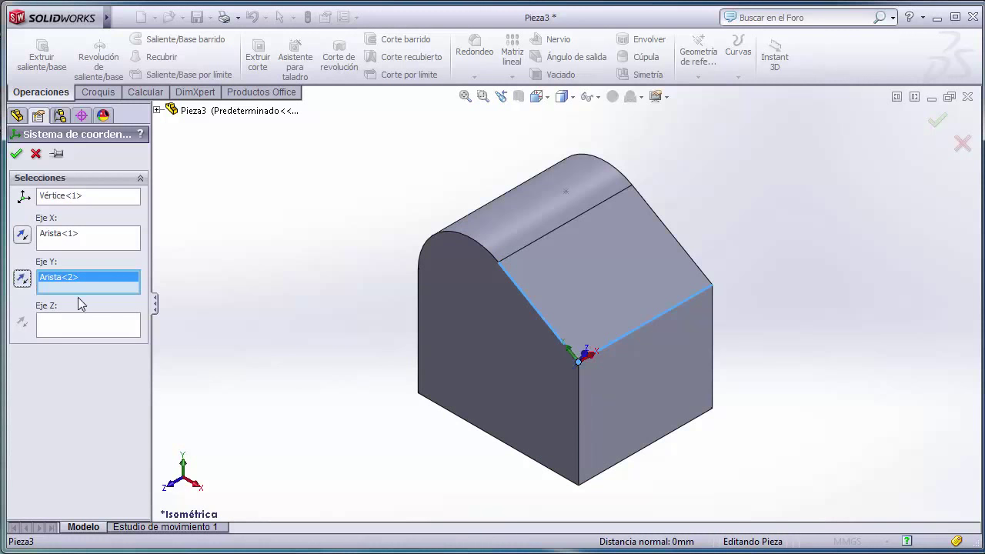
middle_click_drag(276, 393, 192, 449)
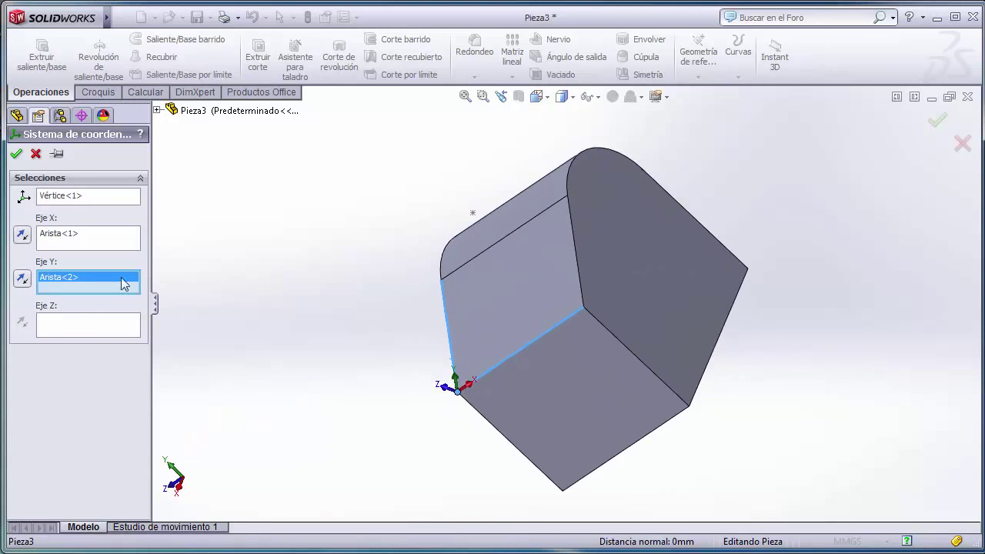
left_click(19, 155)
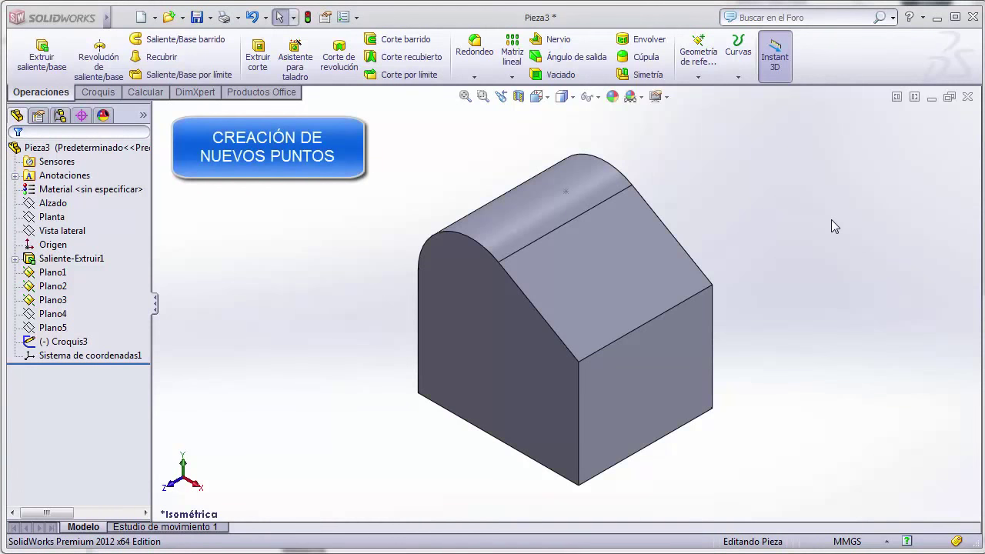
Step: Create a reference point at the centre of the sloped face
left_click(699, 77)
left_click(721, 142)
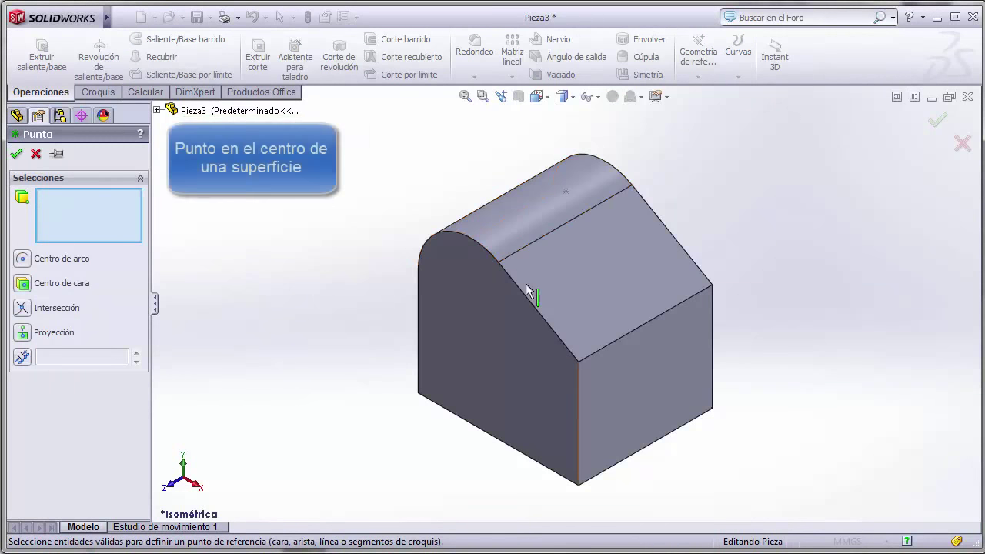
left_click(584, 275)
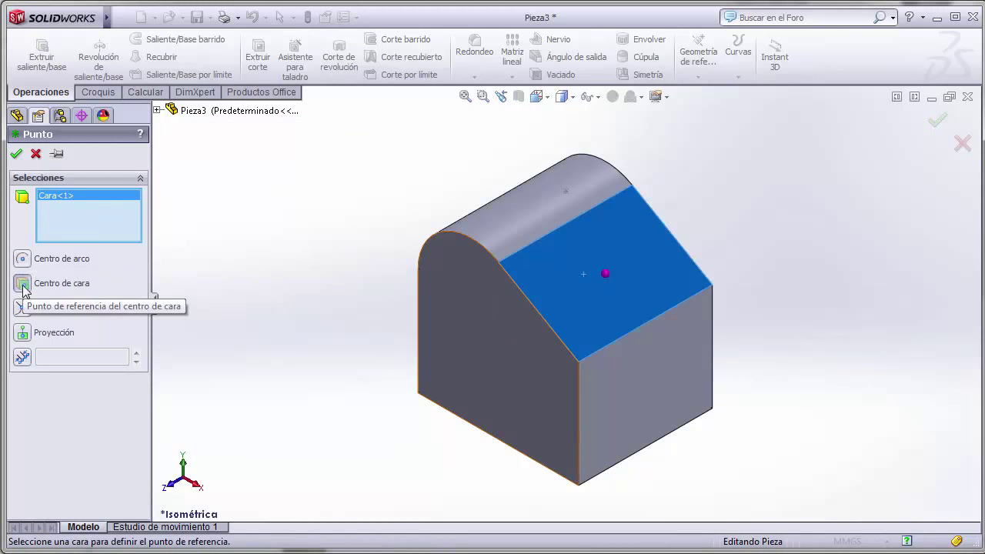
left_click(16, 153)
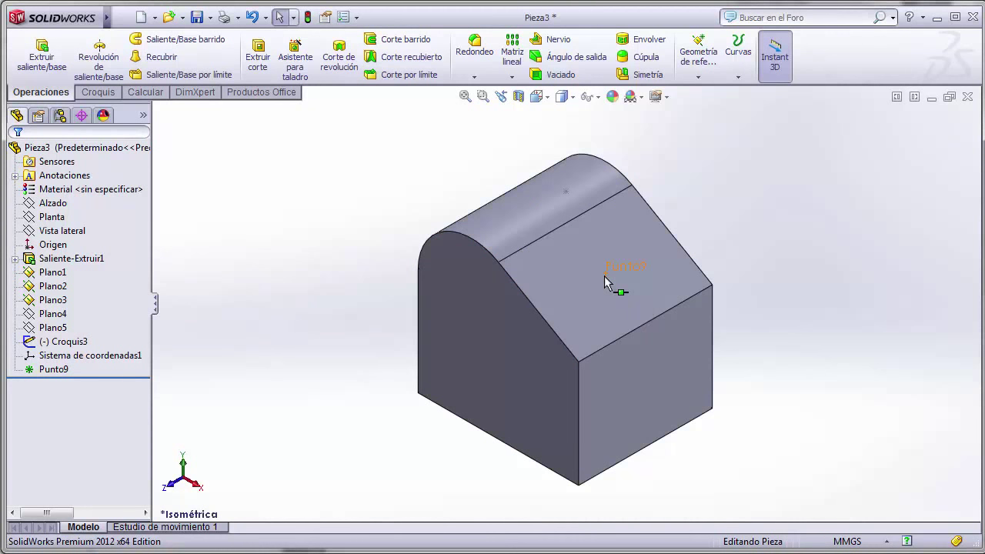
Step: Create a reference point at the centre of the curved top face
left_click(698, 75)
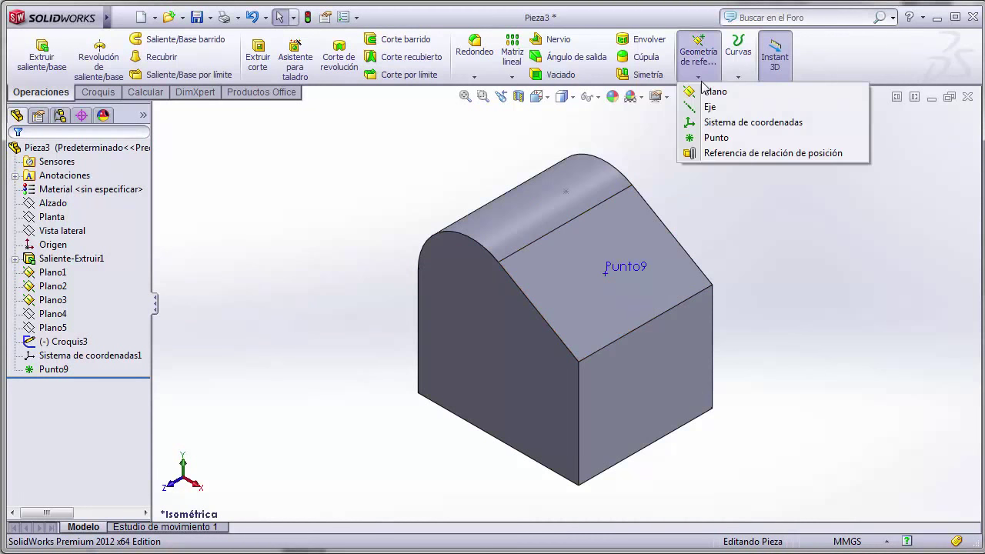
left_click(715, 137)
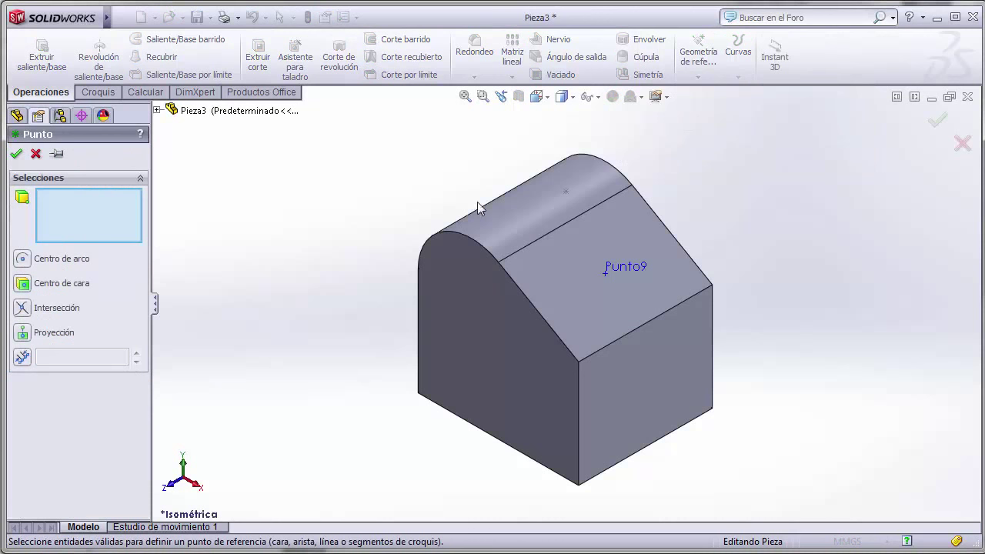
left_click(500, 209)
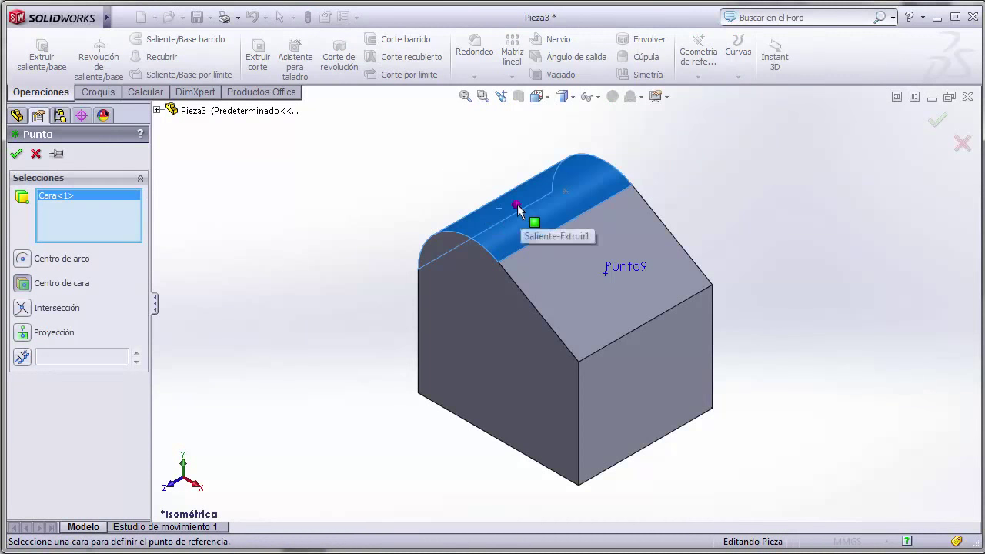
left_click(16, 153)
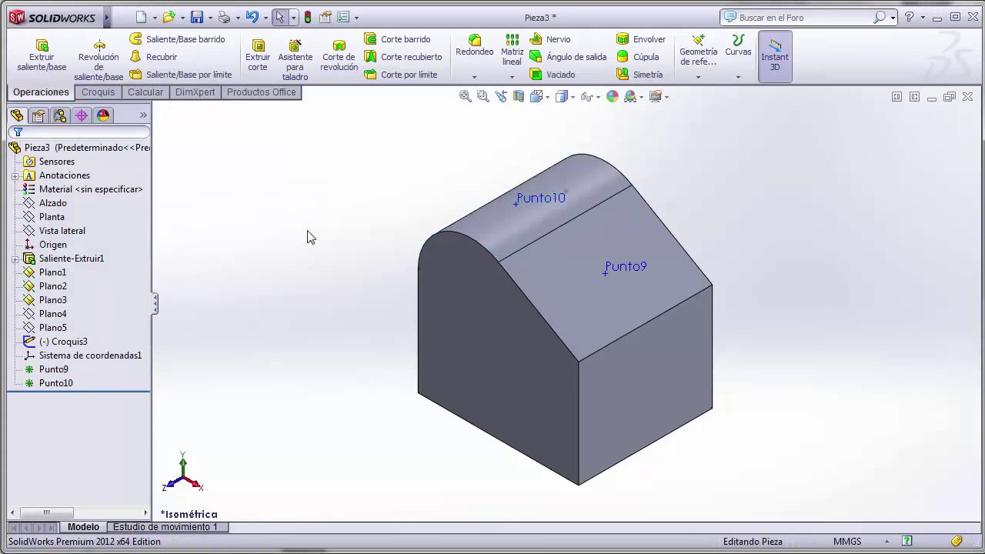
Step: Create an intersection reference point where the front vertical edge meets the lower edge of the sloped face
middle_click_drag(307, 237, 326, 228)
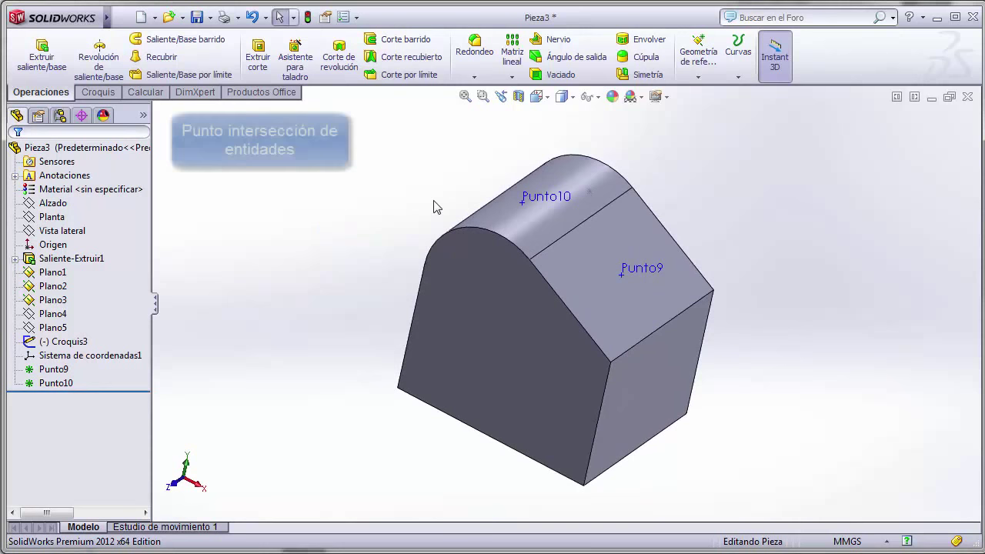
left_click(697, 77)
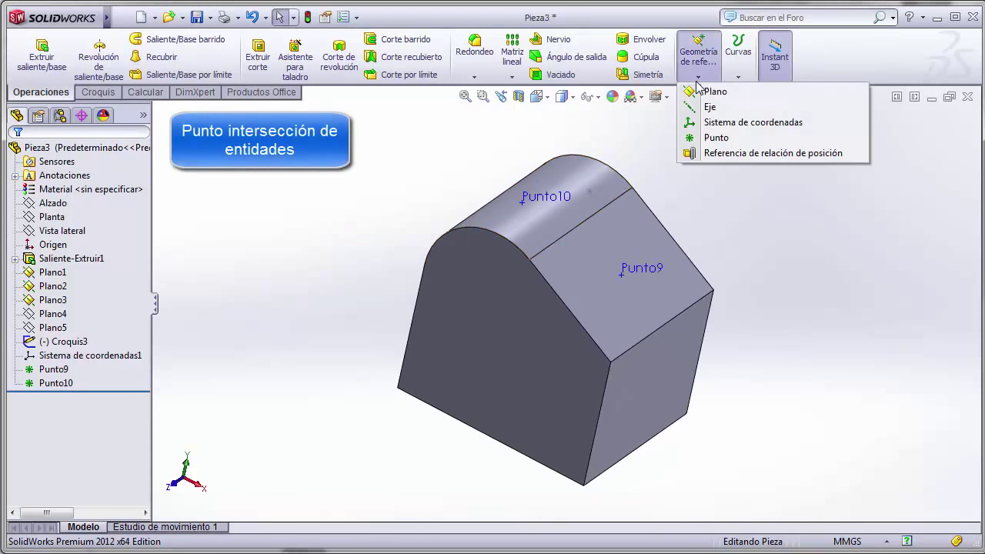
left_click(706, 137)
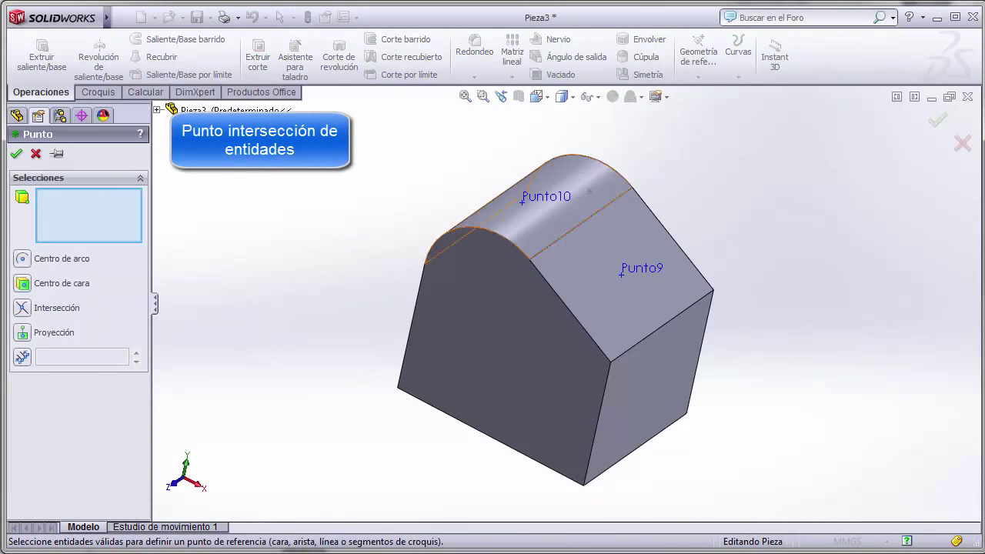
left_click(23, 307)
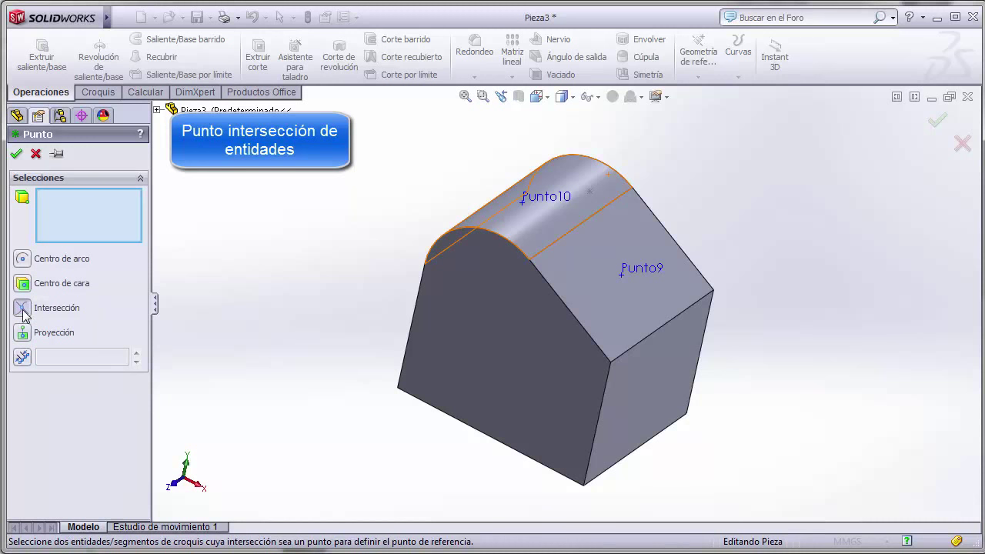
left_click(604, 400)
left_click(630, 356)
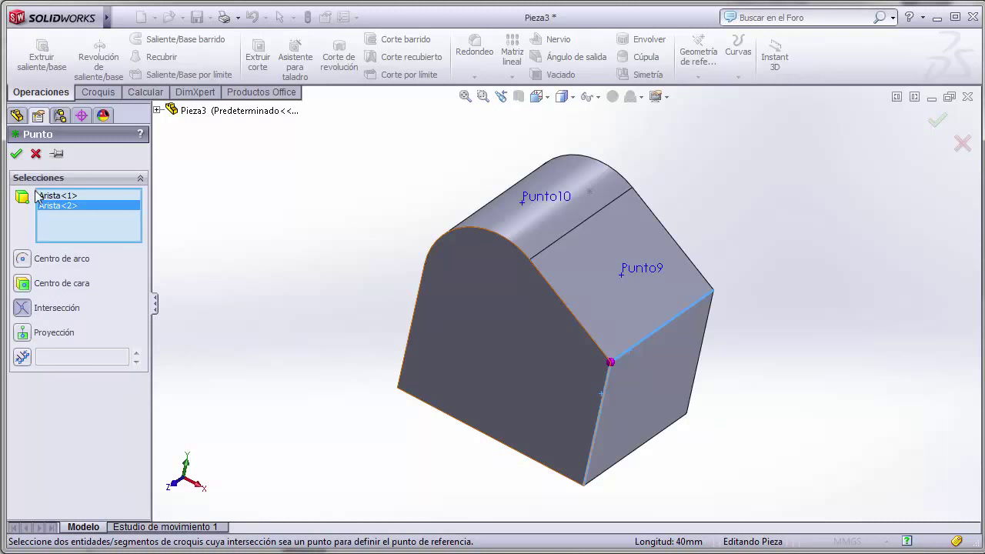
left_click(16, 154)
left_click(216, 248)
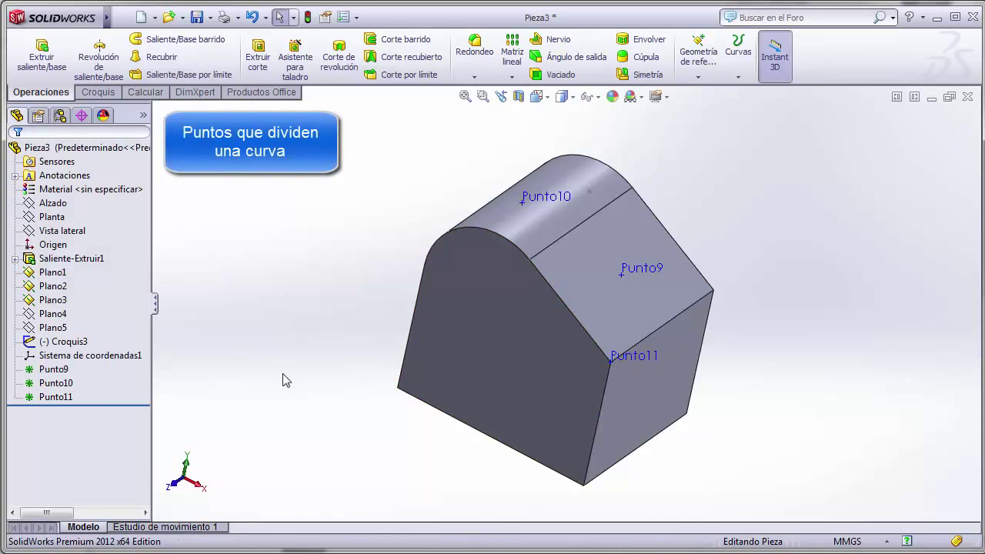
Step: Create 4 evenly distributed reference points along the front arc edge of the curved face
left_click(699, 78)
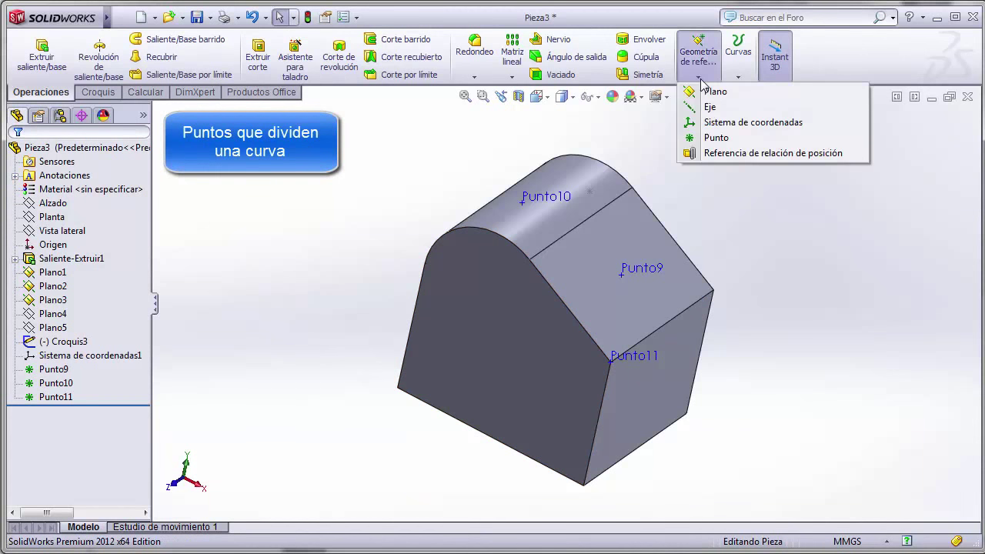
left_click(716, 137)
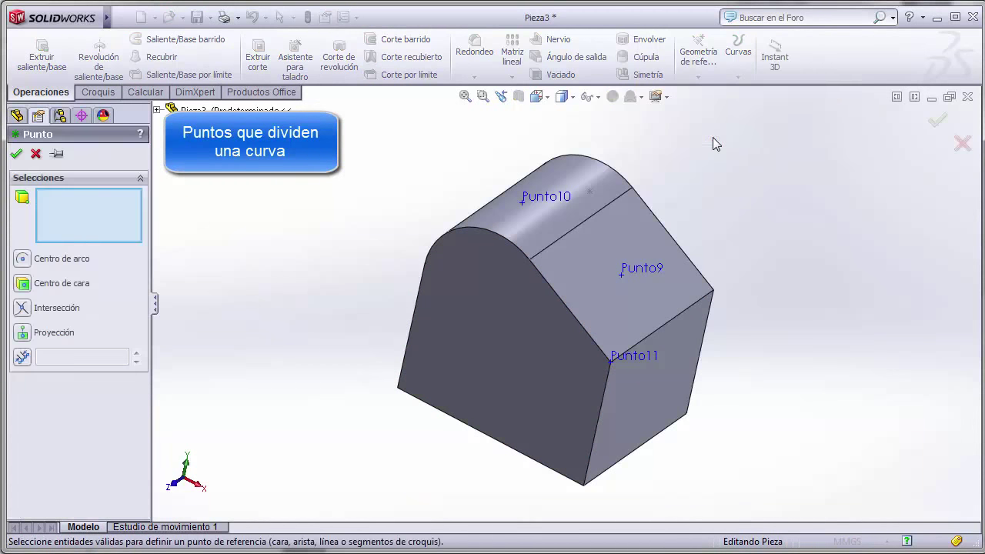
left_click(22, 357)
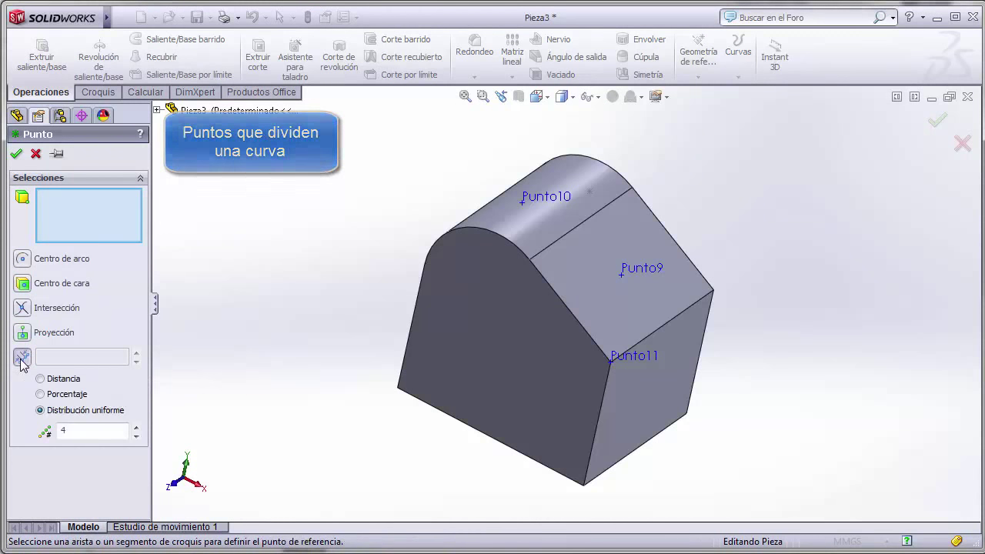
left_click(46, 379)
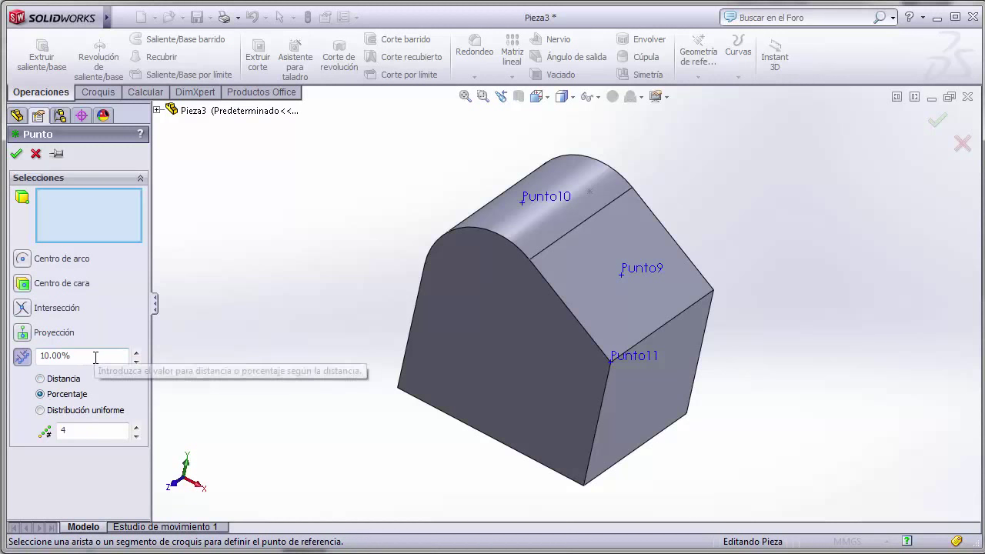
left_click(44, 412)
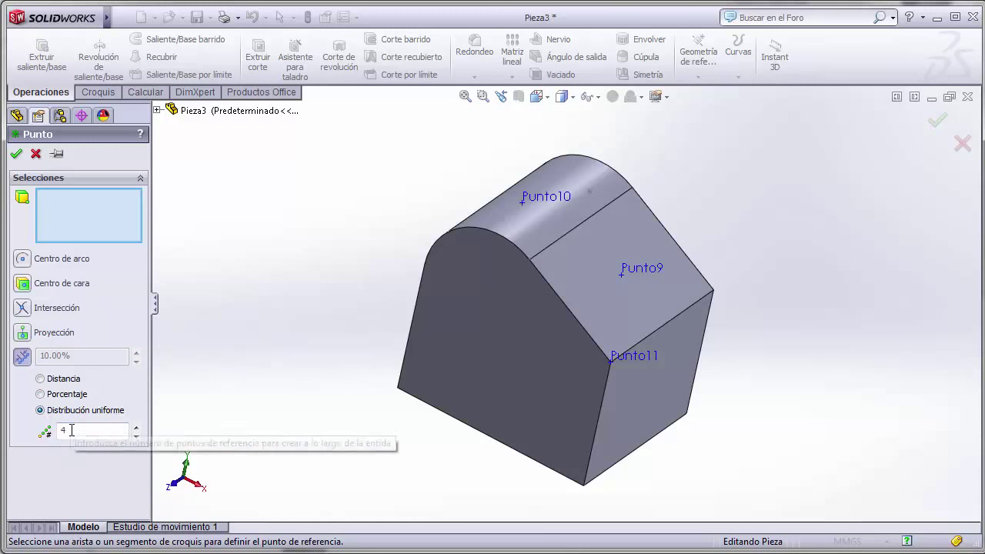
left_click(136, 427)
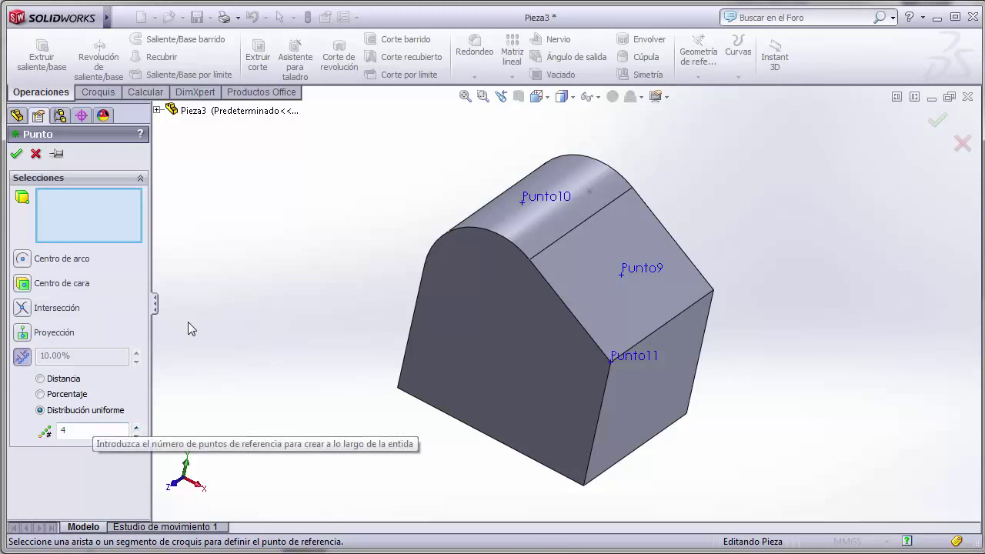
left_click(484, 231)
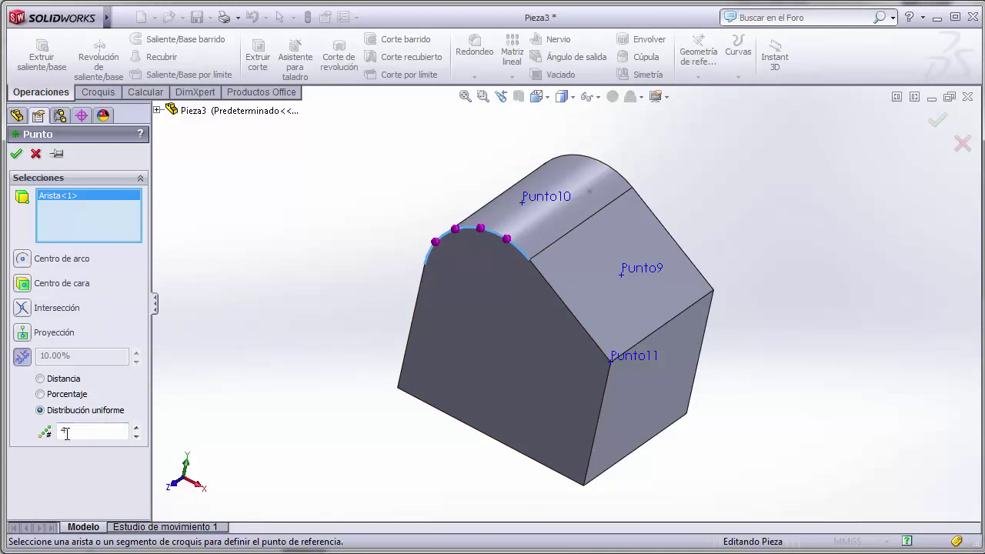
left_click(17, 155)
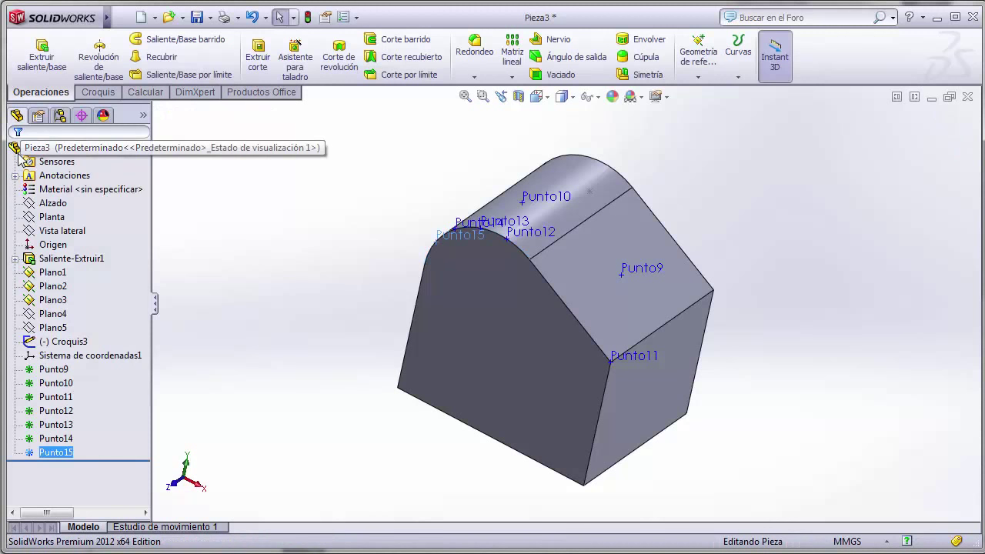
left_click(175, 275)
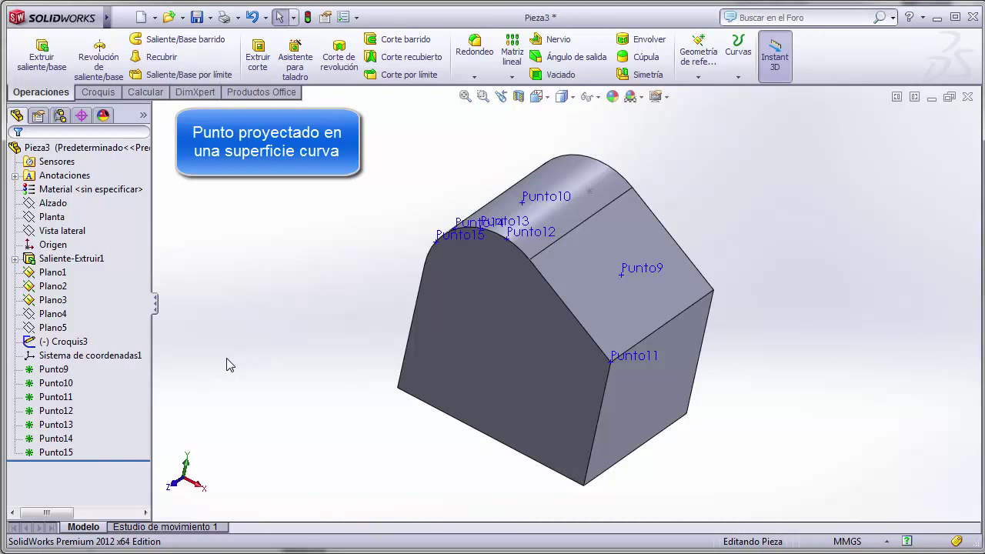
Step: Create a projected reference point by projecting the sketch point of Croquis3 onto the curved top face
left_click(700, 78)
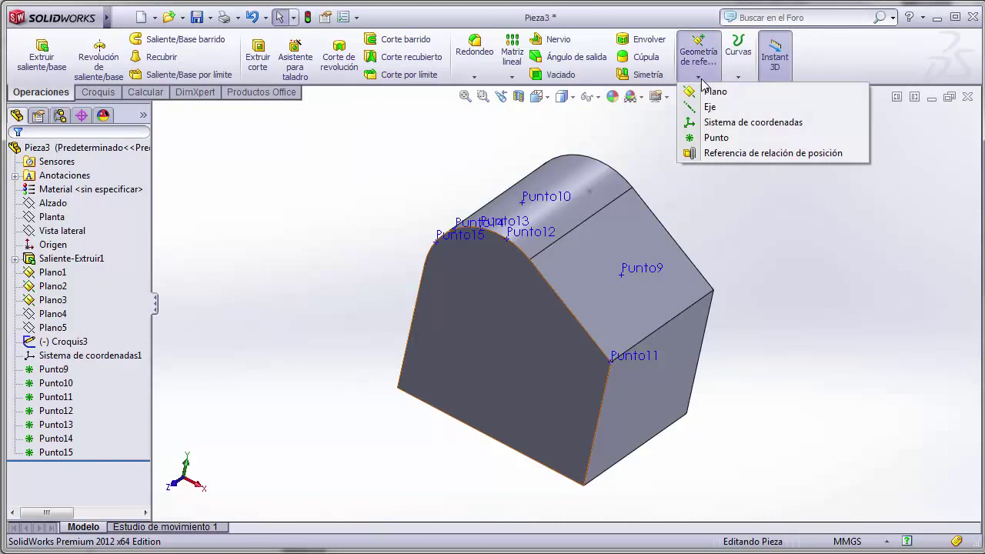
left_click(714, 137)
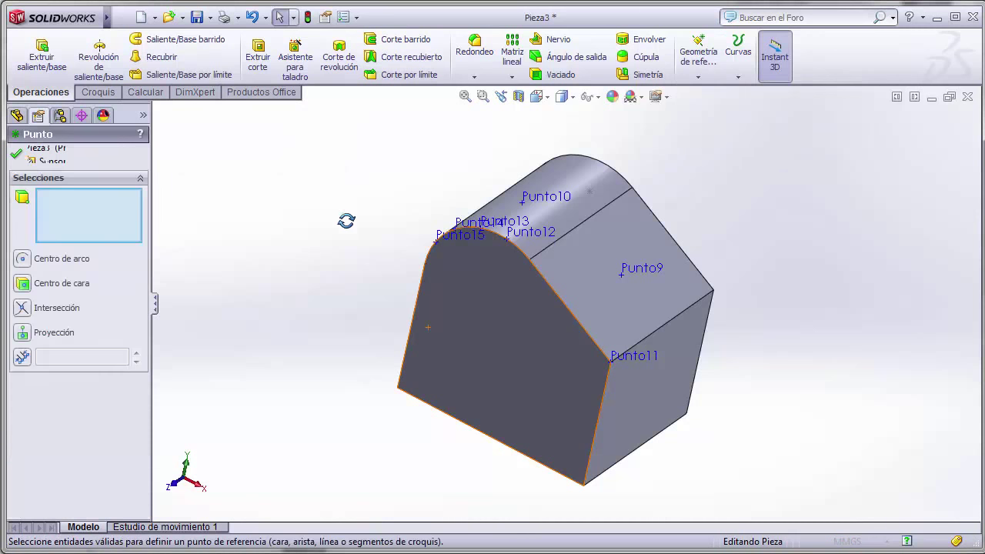
middle_click_drag(346, 221, 530, 216)
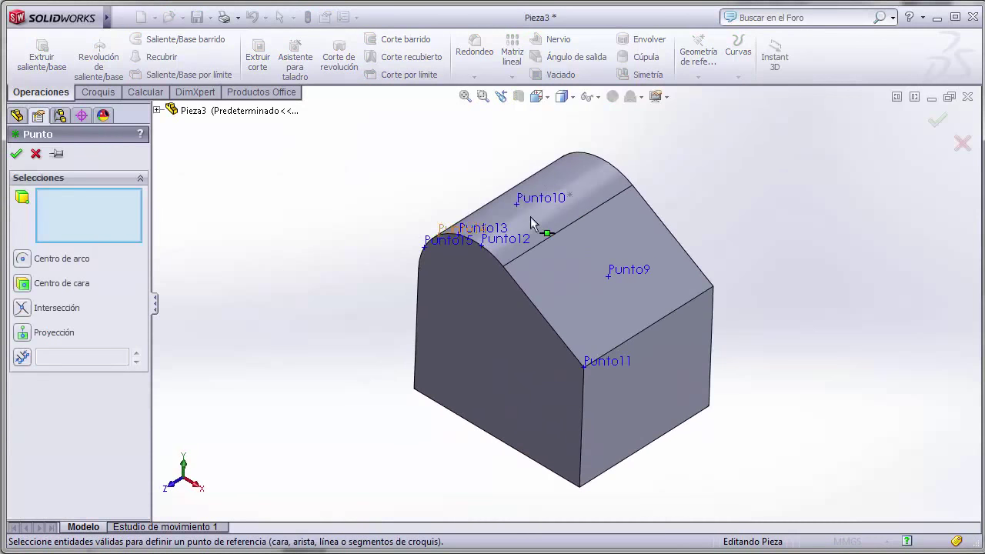
left_click(571, 197)
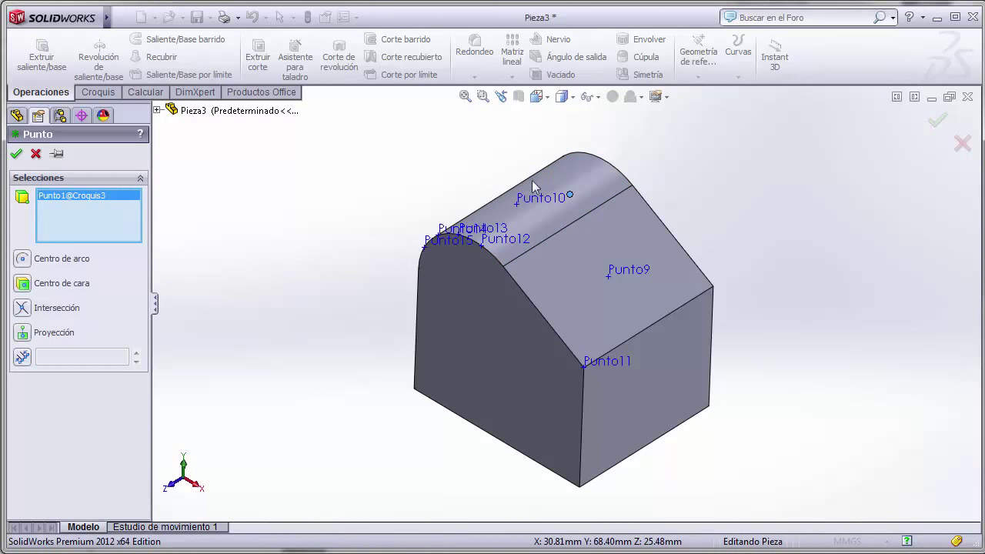
middle_click_drag(534, 187, 580, 166)
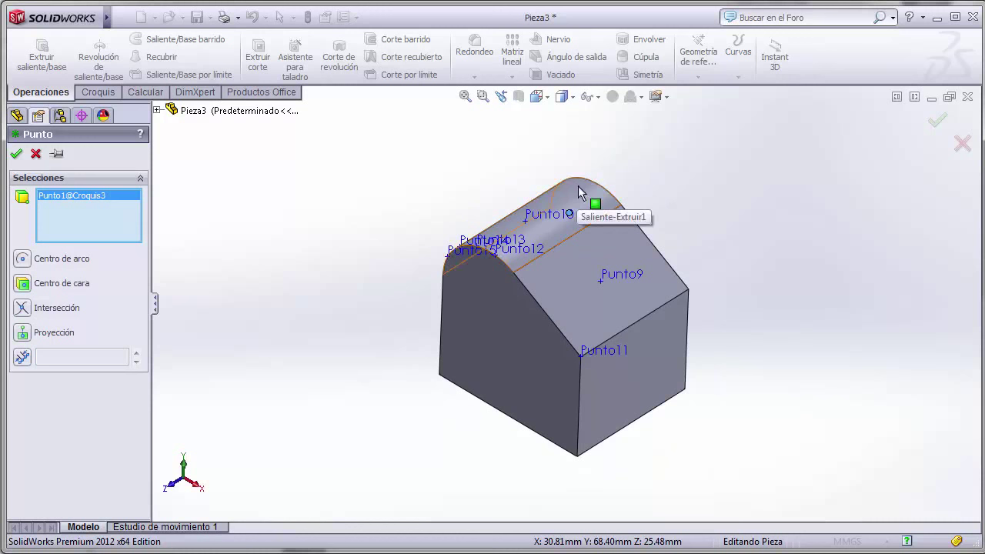
left_click(577, 187)
scroll(583, 195, "down", 4)
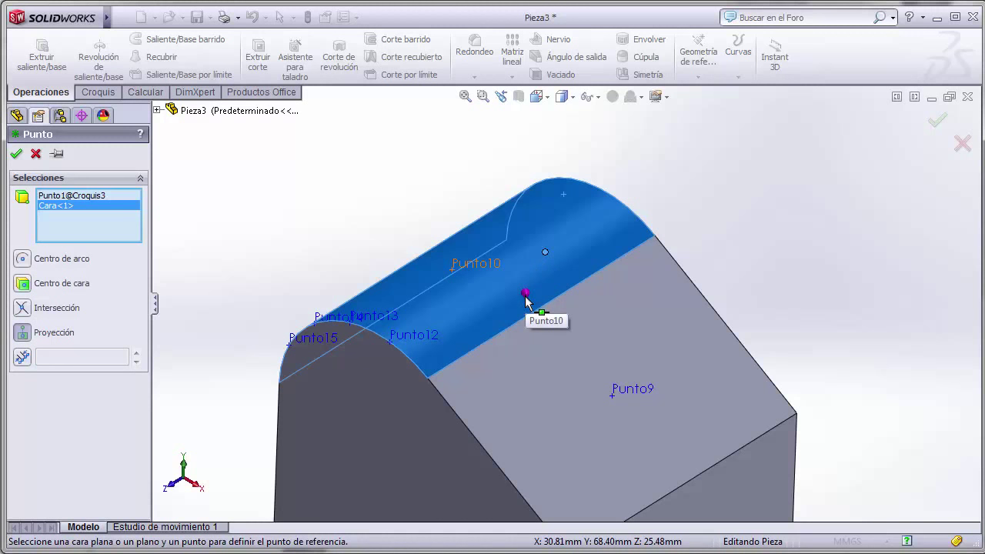
middle_click_drag(356, 238, 399, 176)
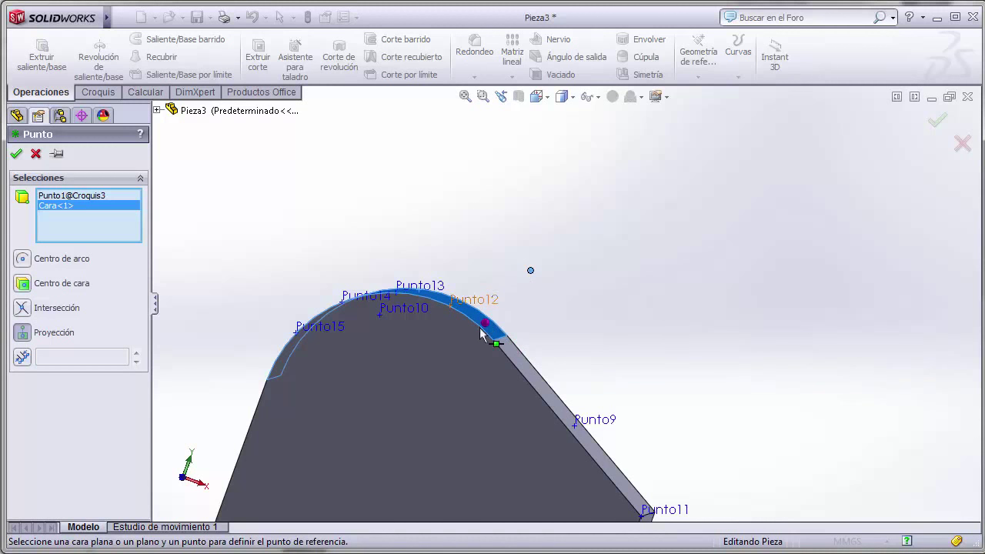
left_click(16, 153)
left_click(304, 196)
mouse_move(306, 193)
middle_mouse_down()
mouse_move(336, 213)
mouse_move(311, 220)
mouse_move(268, 280)
middle_mouse_up()
scroll(278, 258, "up", 3)
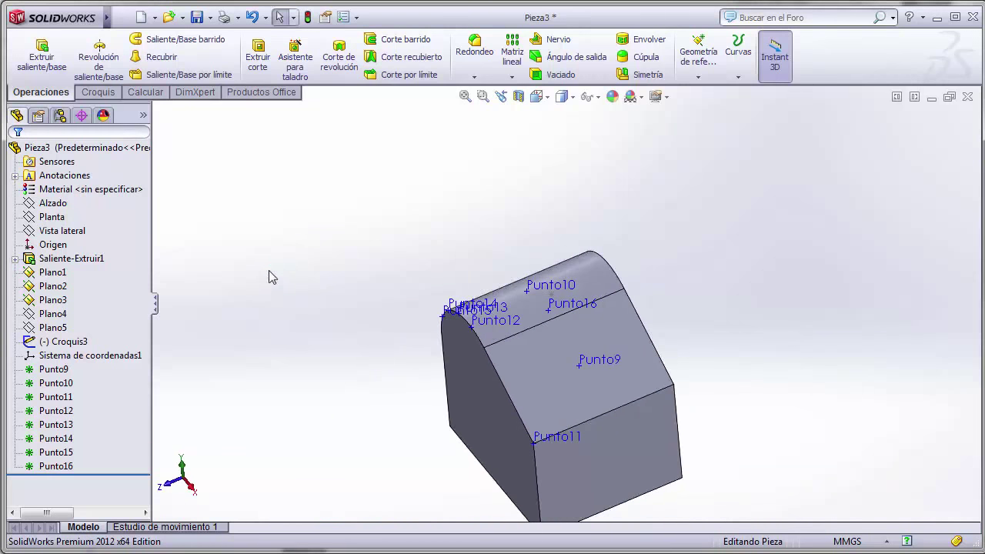
Step: Create a two-point reference axis through Punto12 on the front arc edge and Punto9 at the centre of the sloped face
left_click(699, 78)
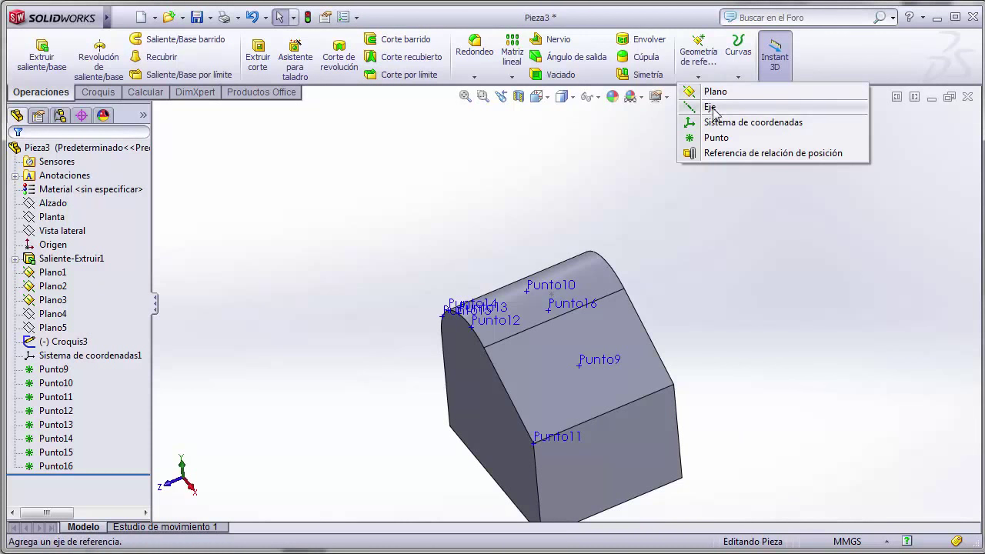
left_click(711, 107)
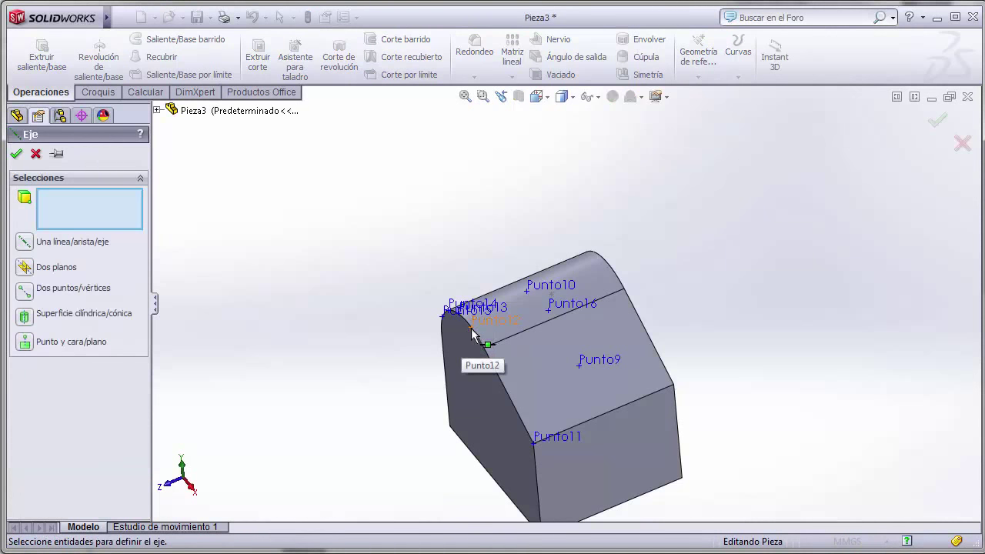
left_click(473, 333)
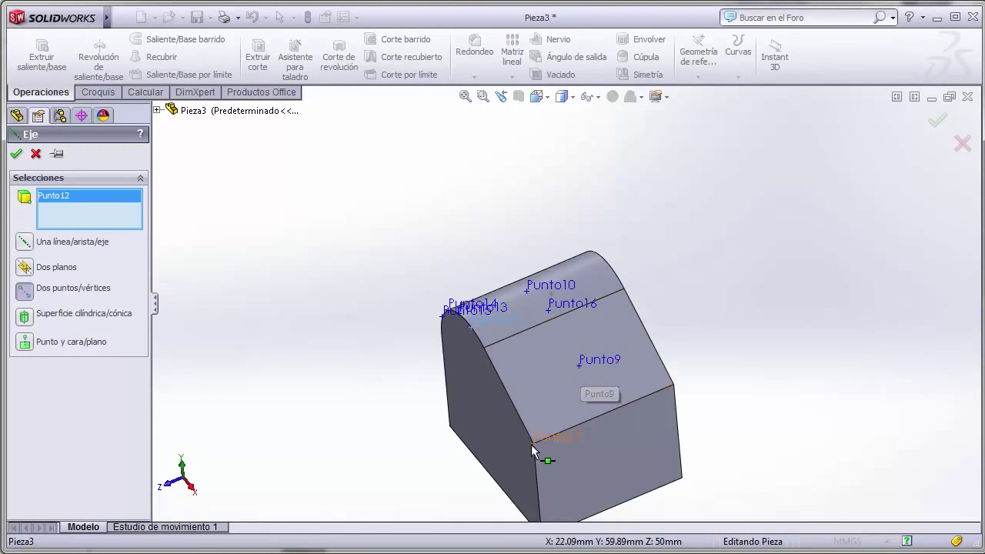
left_click(579, 367)
left_click(15, 153)
middle_click_drag(248, 241, 287, 225)
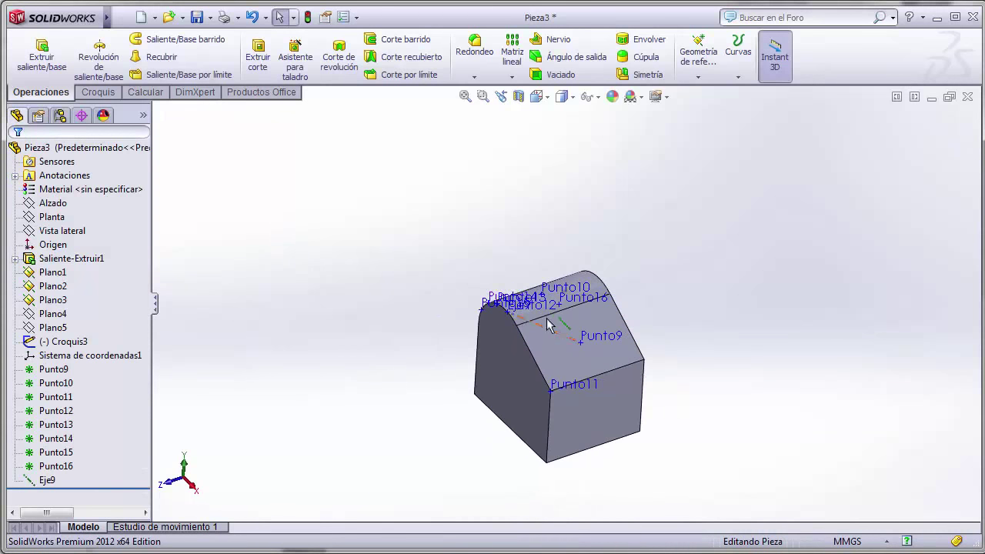
scroll(548, 323, "down", 4)
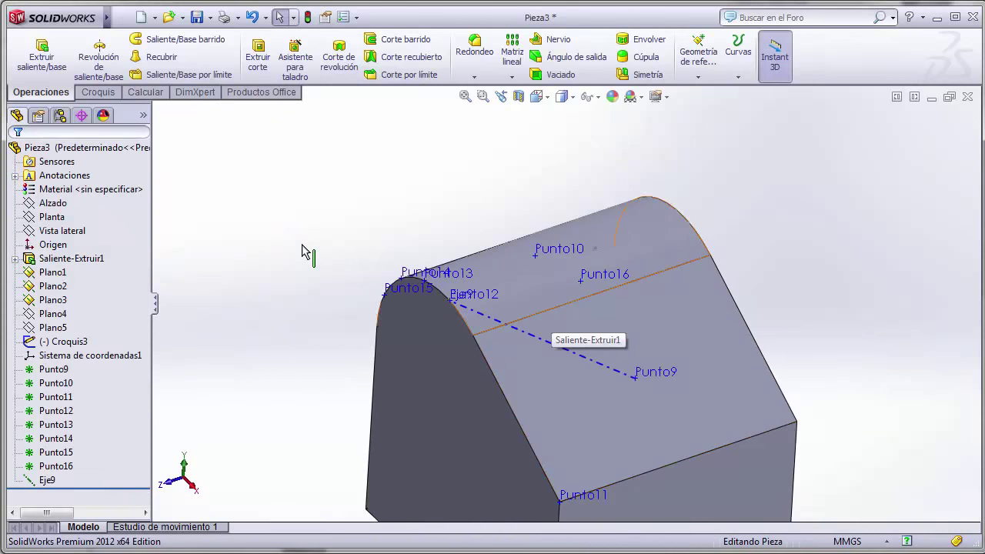